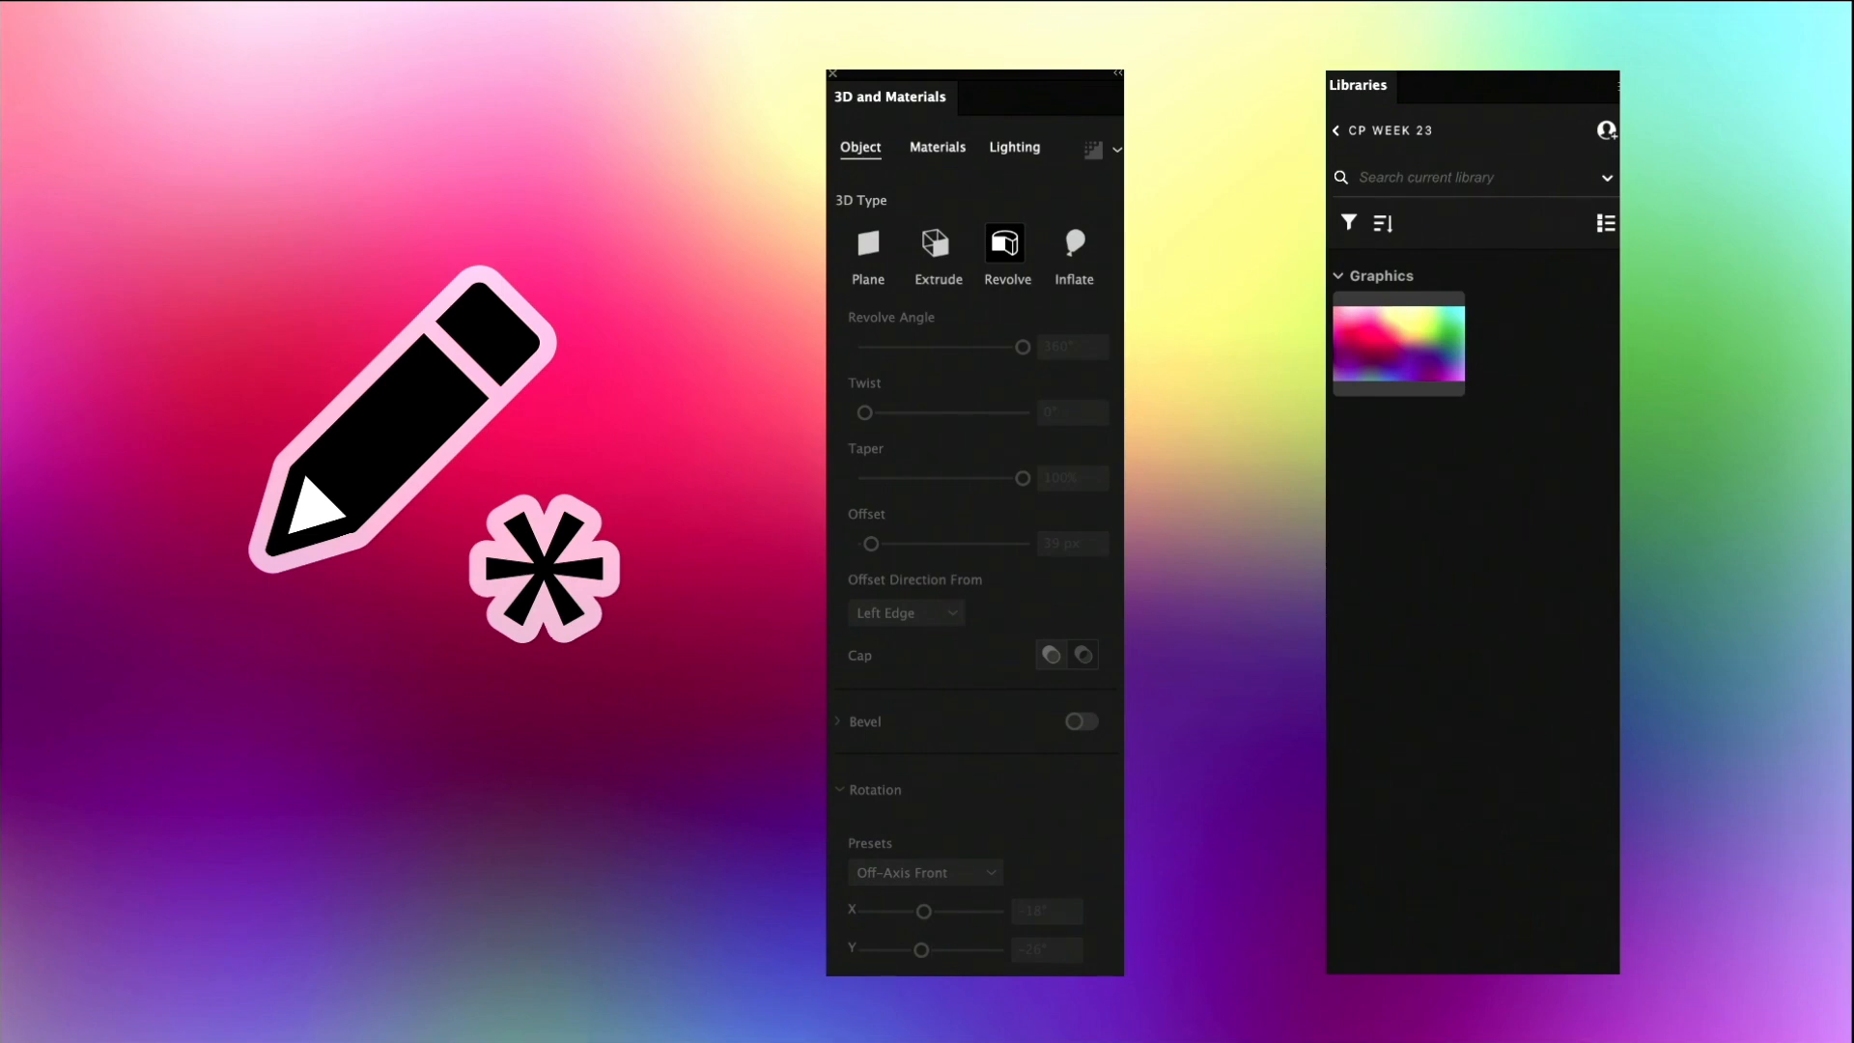
# Step: Move the 3D and Materials panel clear of the blank portrait artboard
pyautogui.press('Escape')
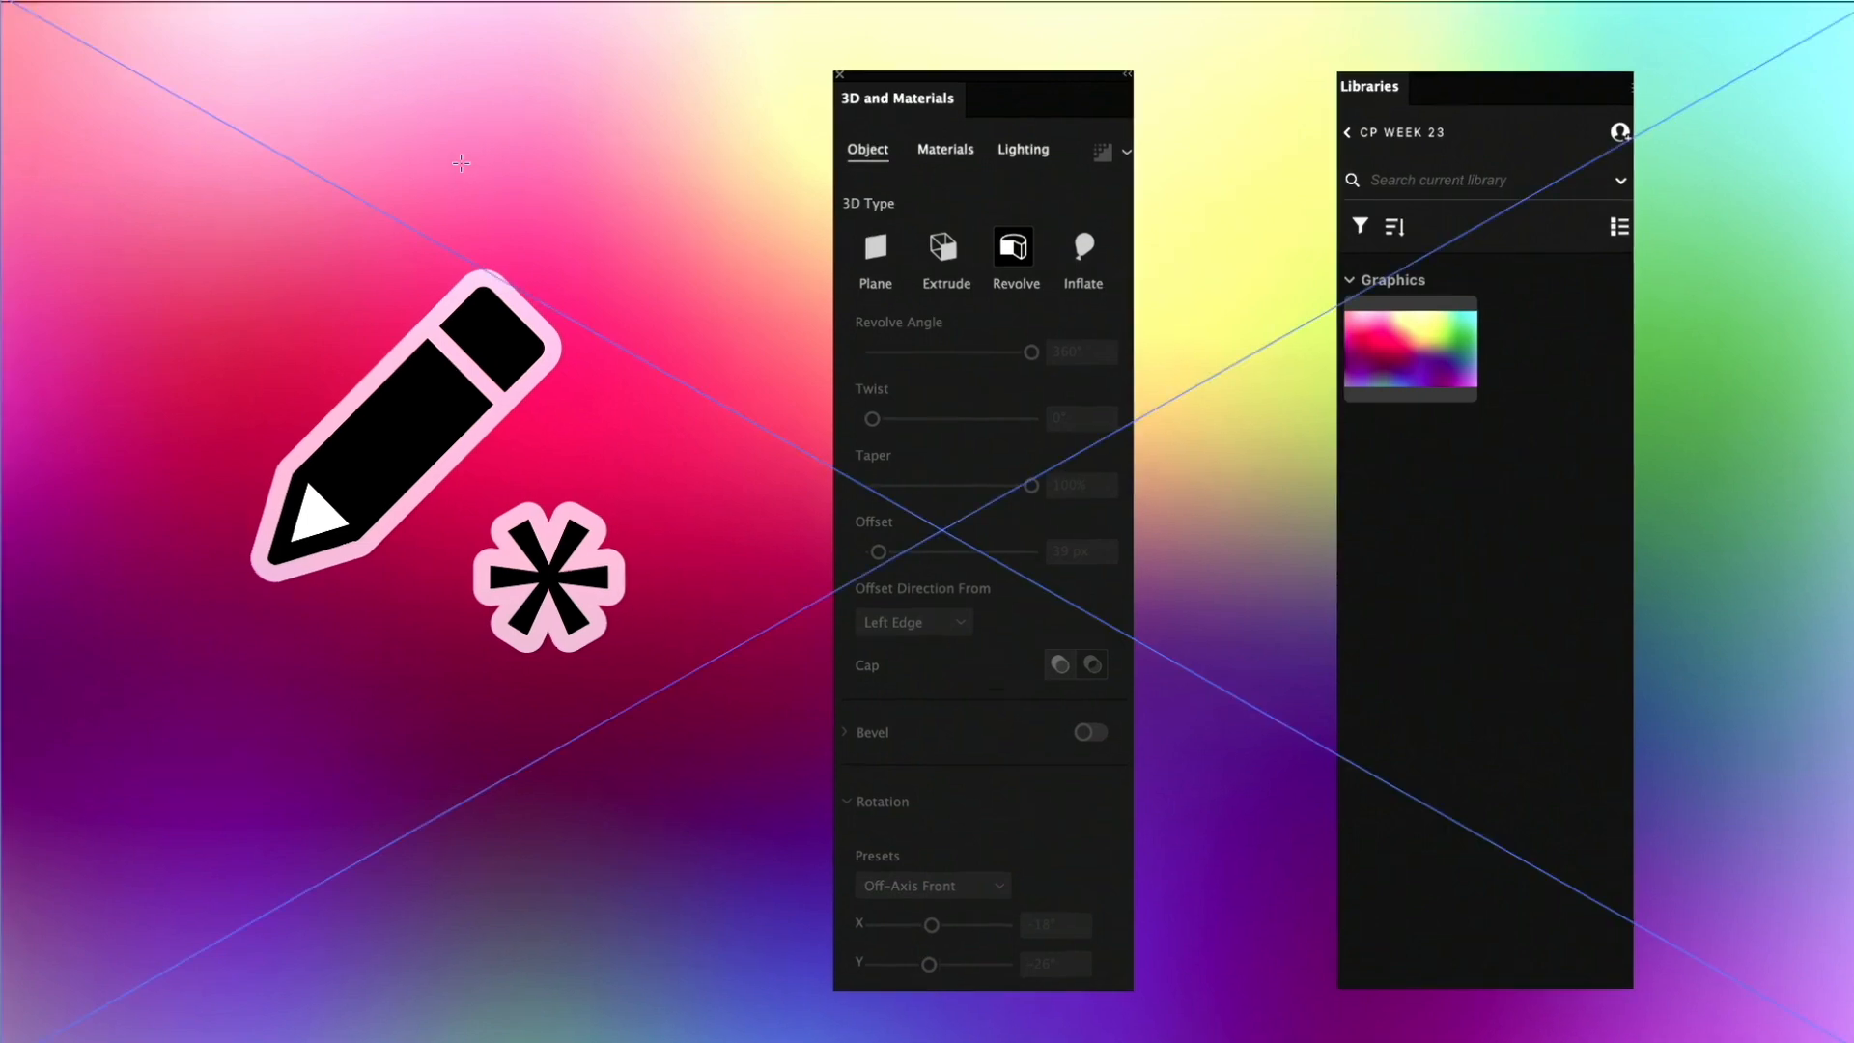
pyautogui.scroll(-3, 333, 384)
pyautogui.scroll(-5, 333, 384)
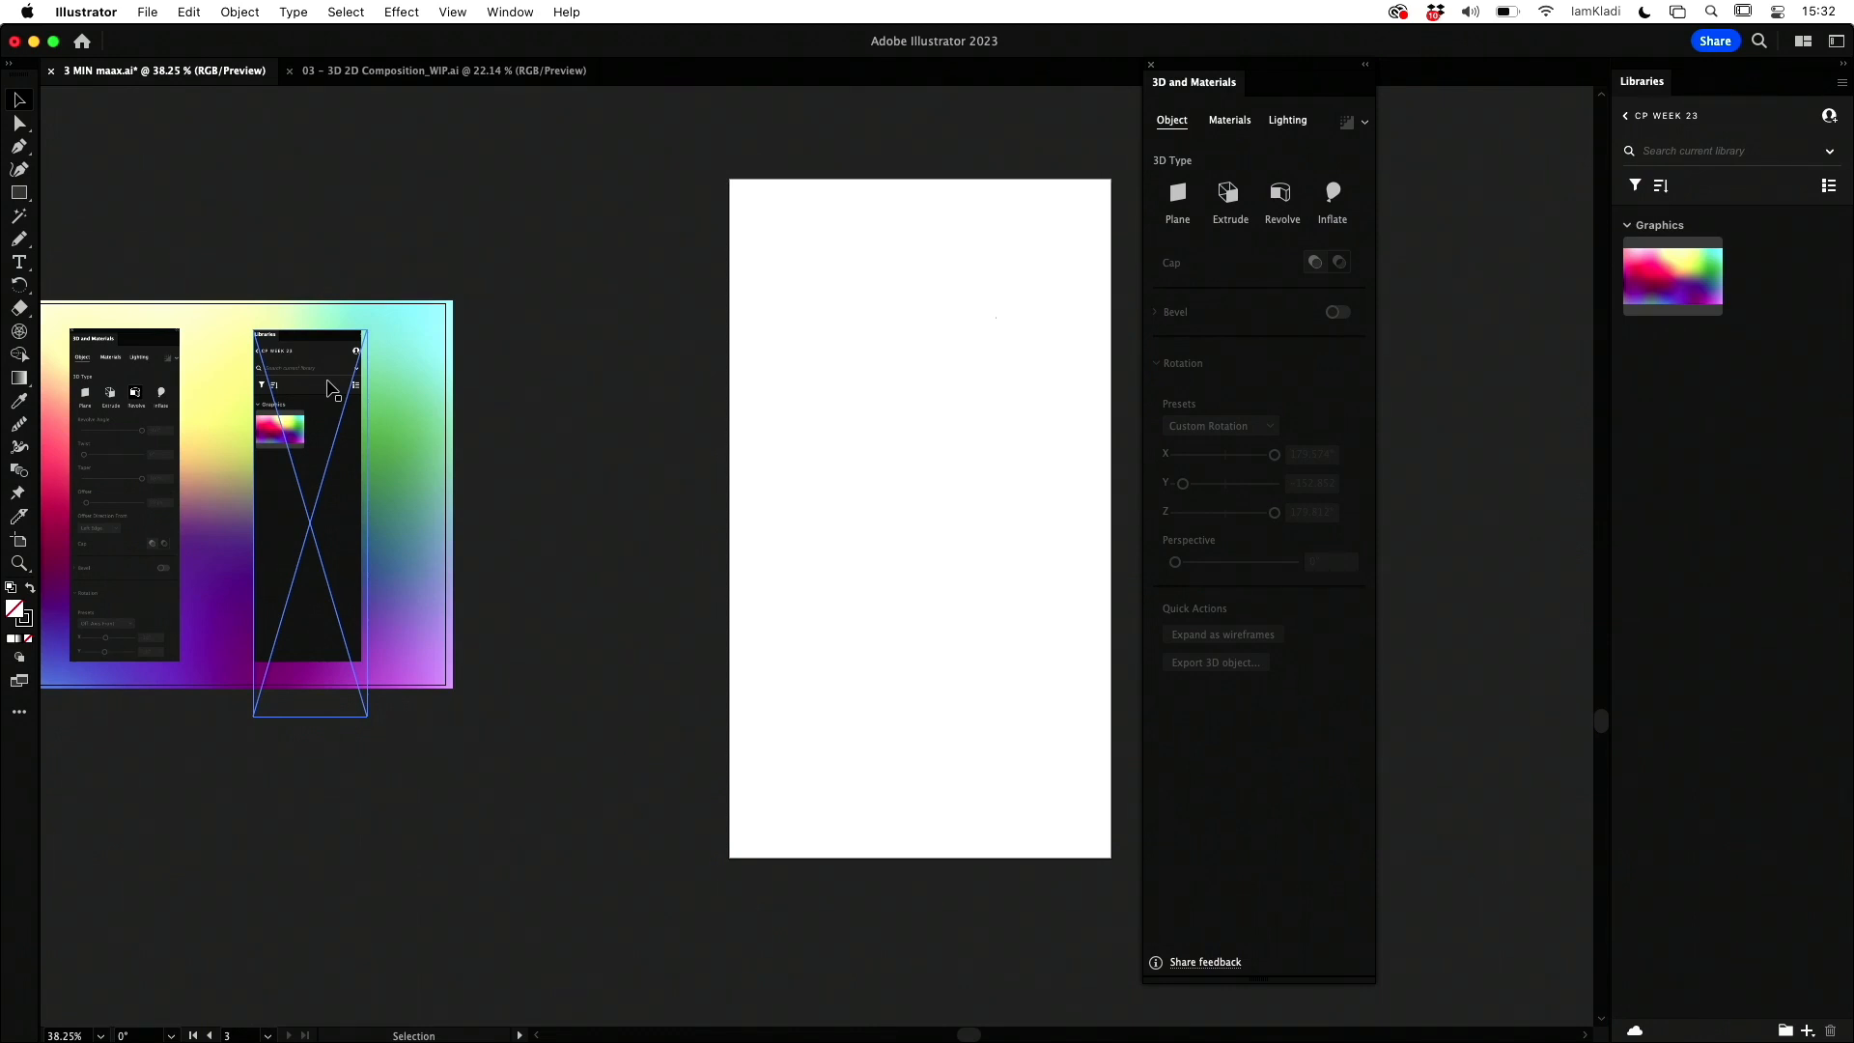
pyautogui.moveTo(1205, 99); pyautogui.dragTo(1393, 99)
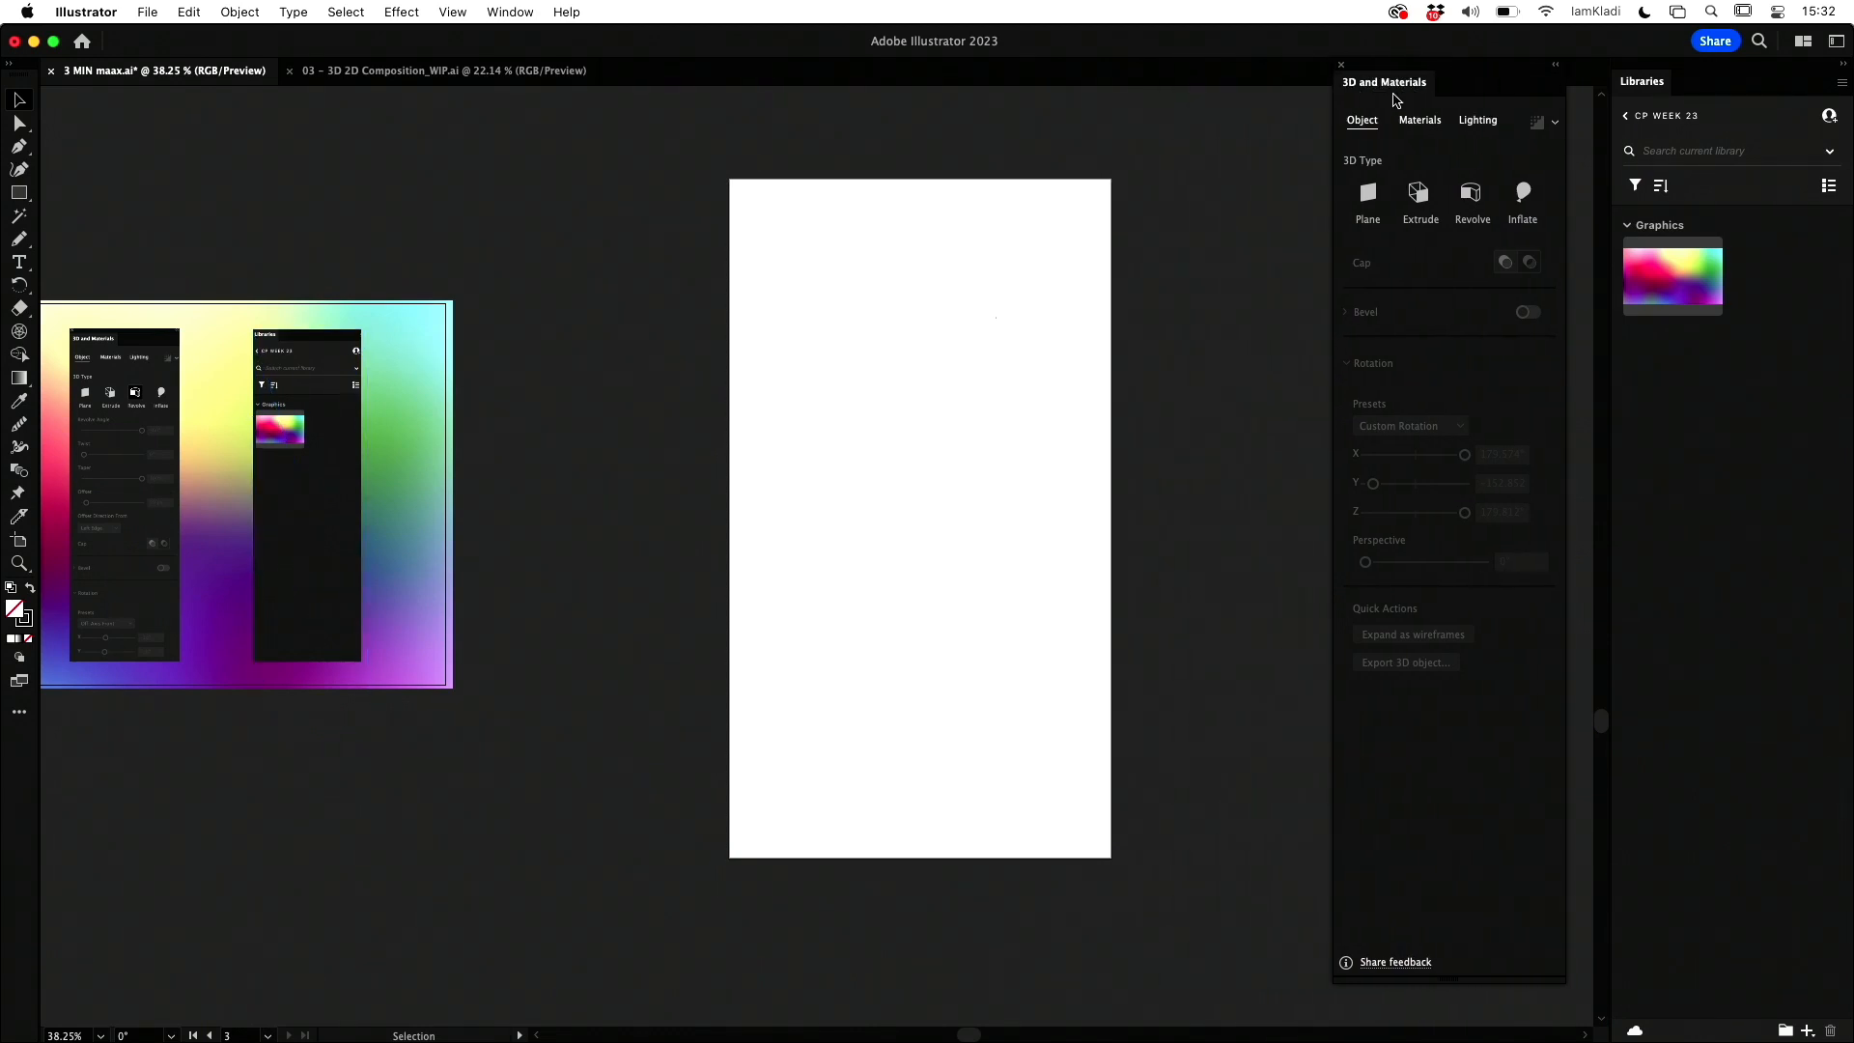
pyautogui.scroll(1, 1008, 309)
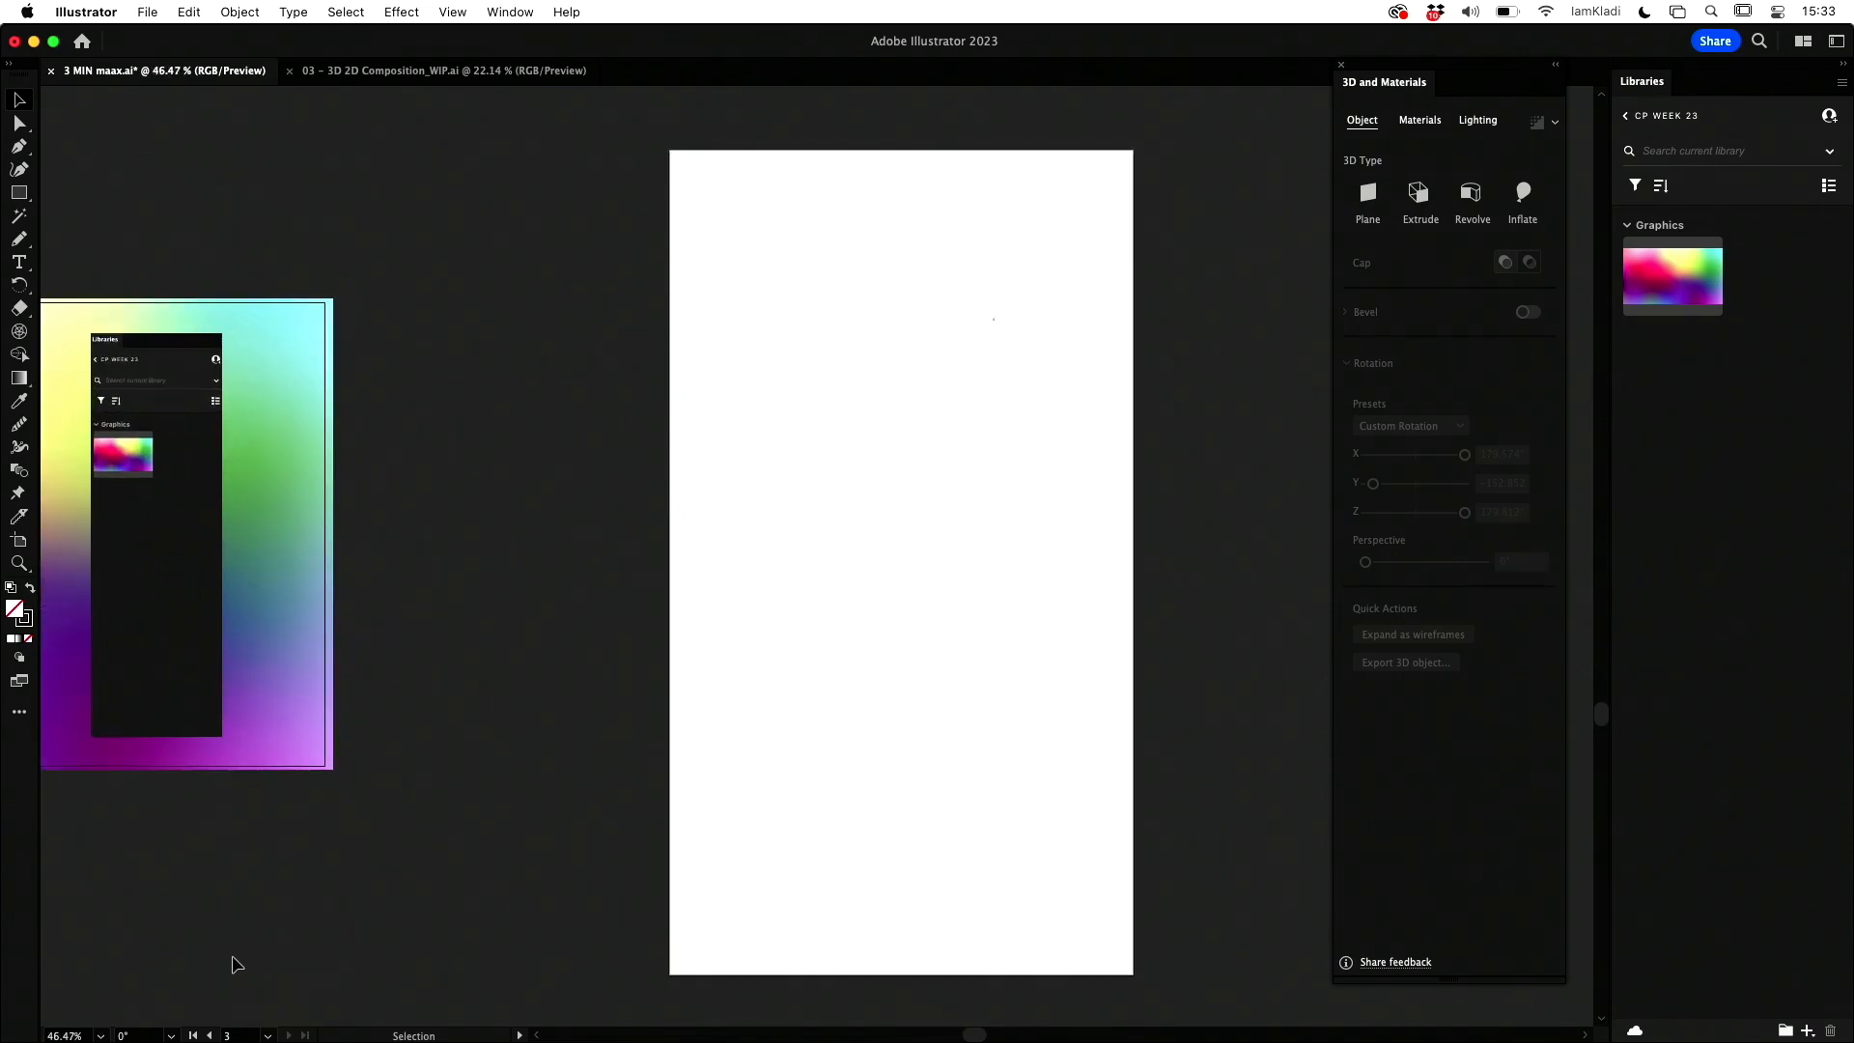
# Step: Add Background.png and Layer 2.png from the 3minMAX folder in Finder to the CP WEEK 23 library in Illustrator
pyautogui.click(355, 1021)
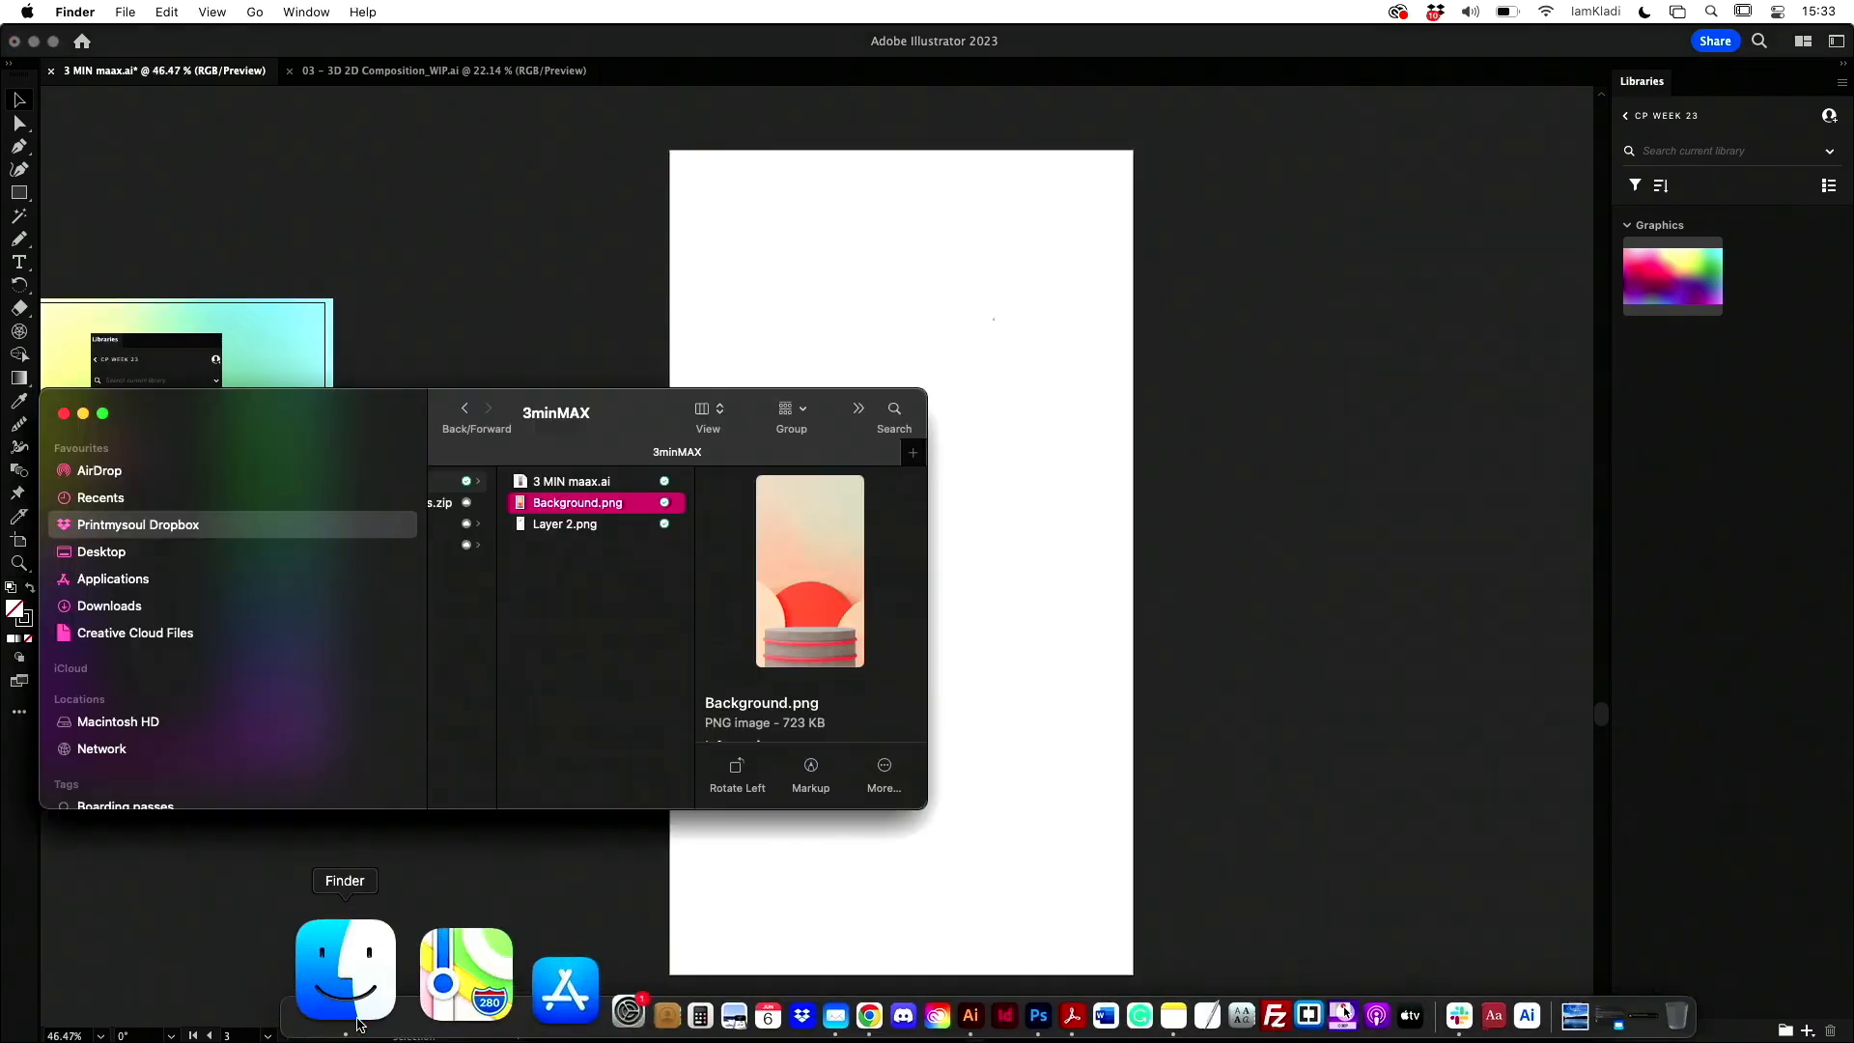
pyautogui.click(579, 521)
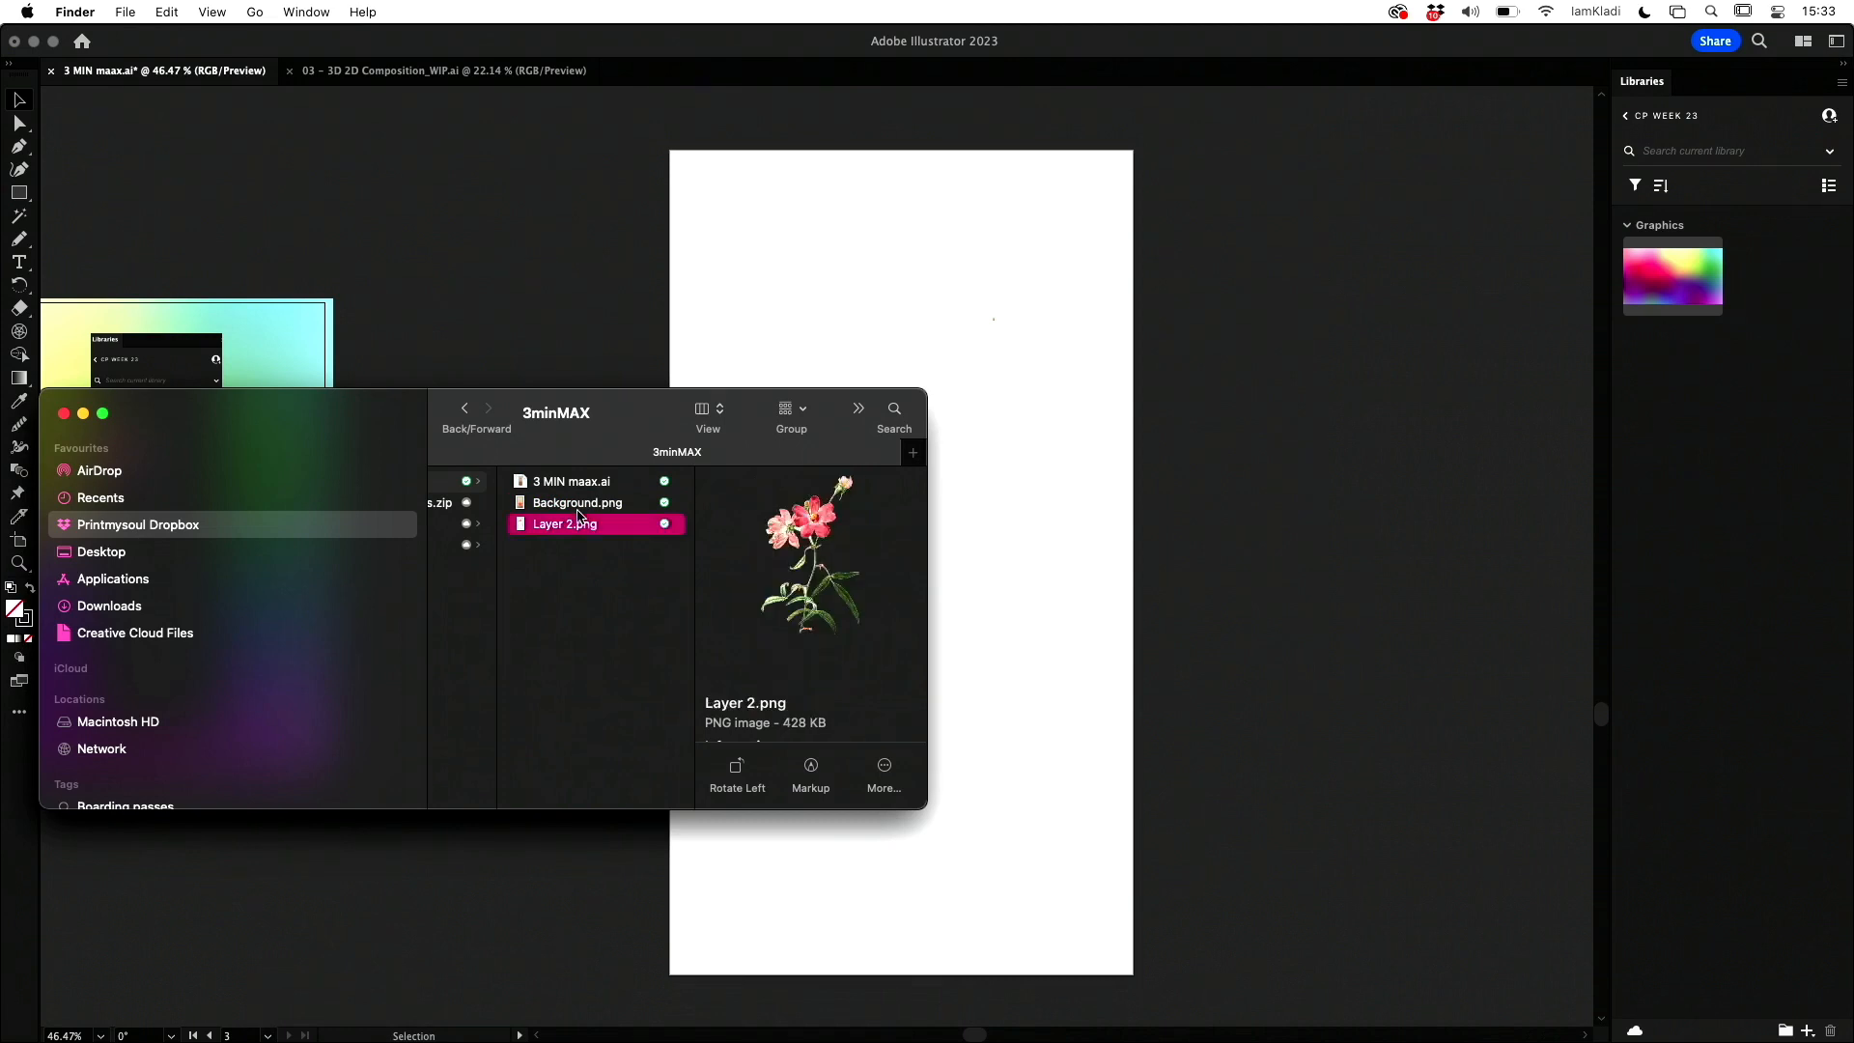
pyautogui.keyDown('shift'); pyautogui.click(577, 502); pyautogui.keyUp('shift')
pyautogui.moveTo(577, 502); pyautogui.dragTo(1786, 314)
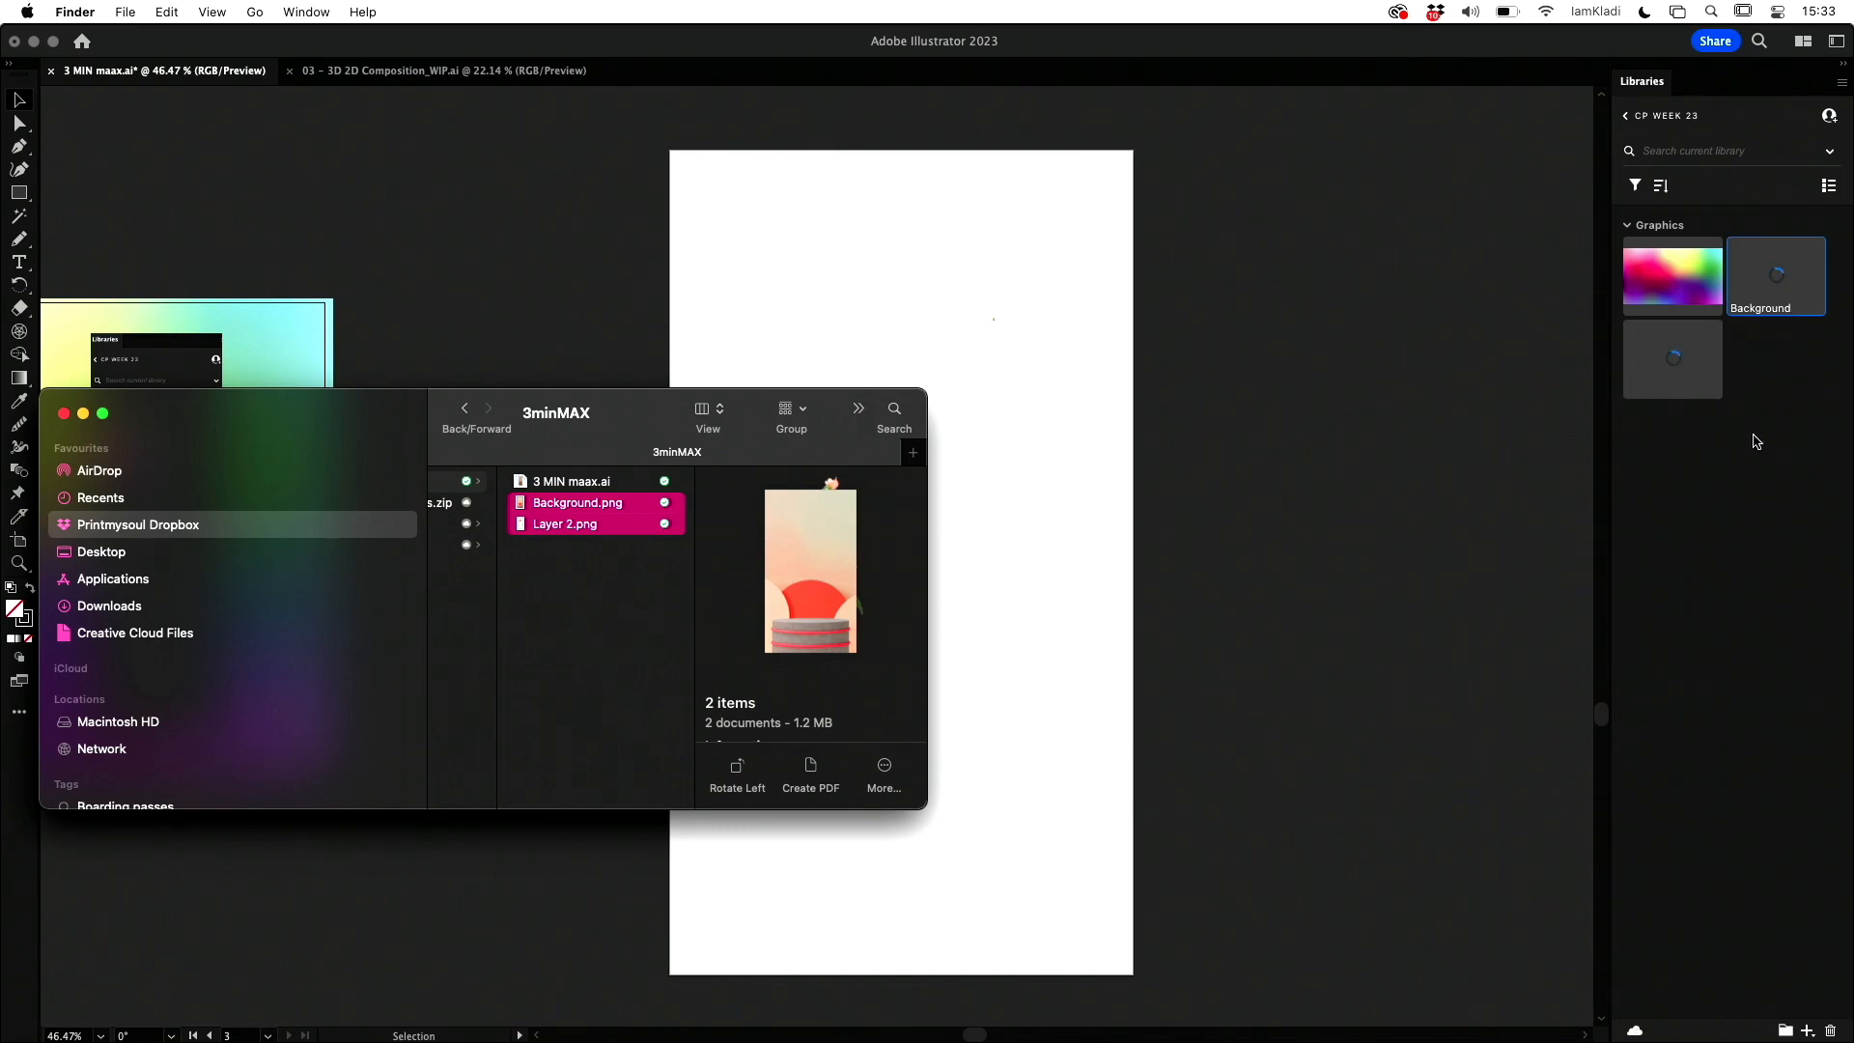
pyautogui.click(1755, 441)
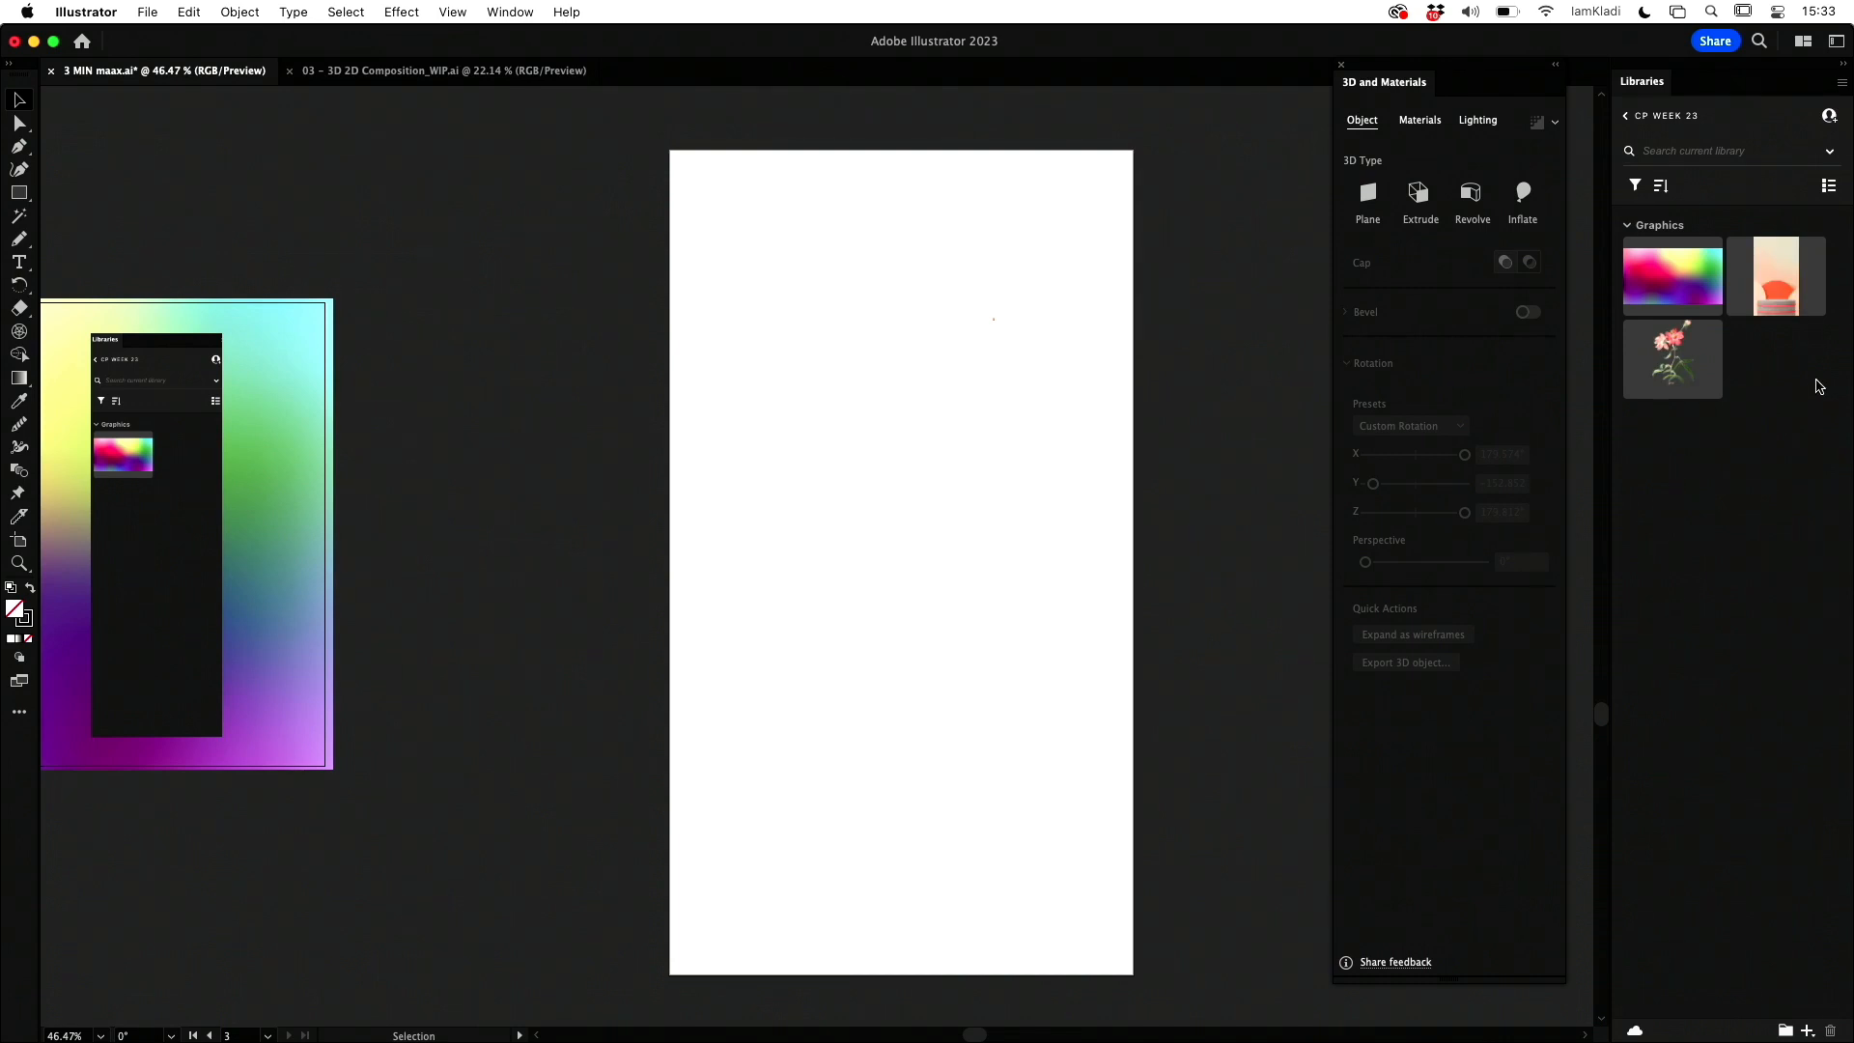
# Step: Place the library's Background graphic on the blank portrait artboard so that it covers the whole artboard
pyautogui.moveTo(1782, 283); pyautogui.dragTo(1300, 989)
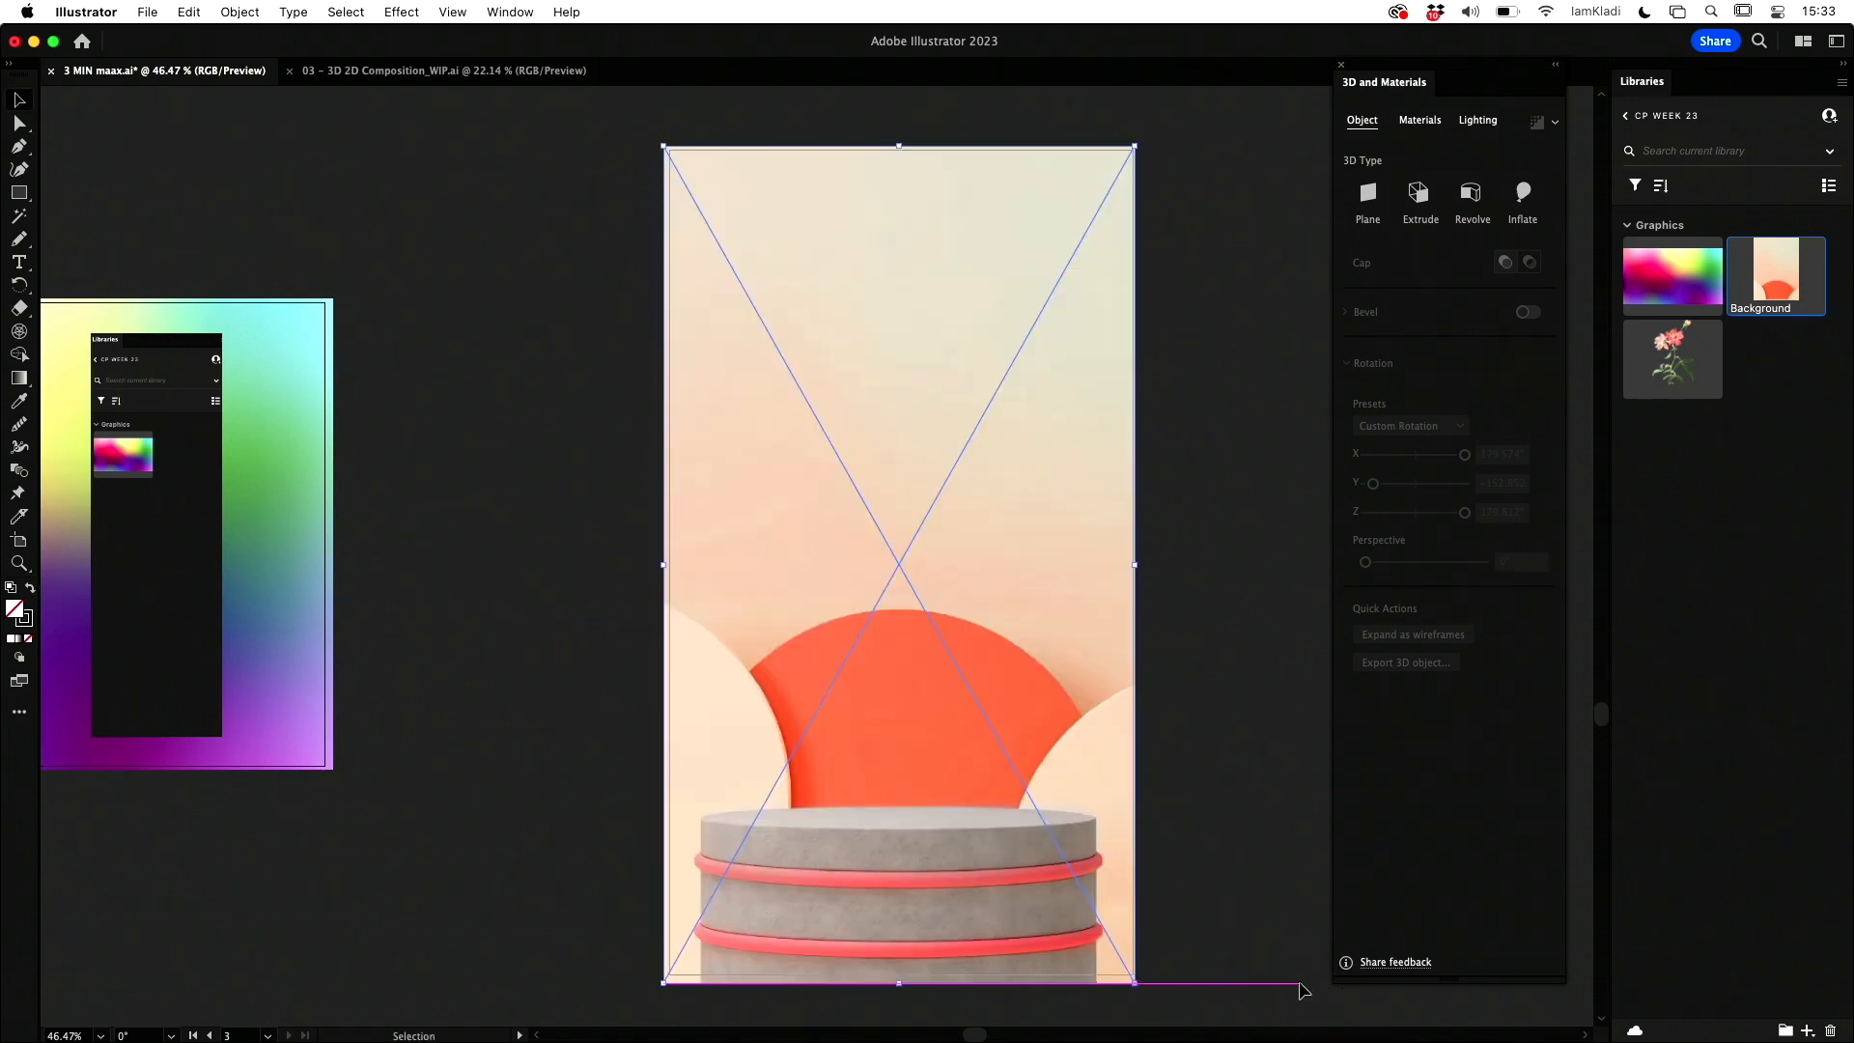
pyautogui.click(1190, 843)
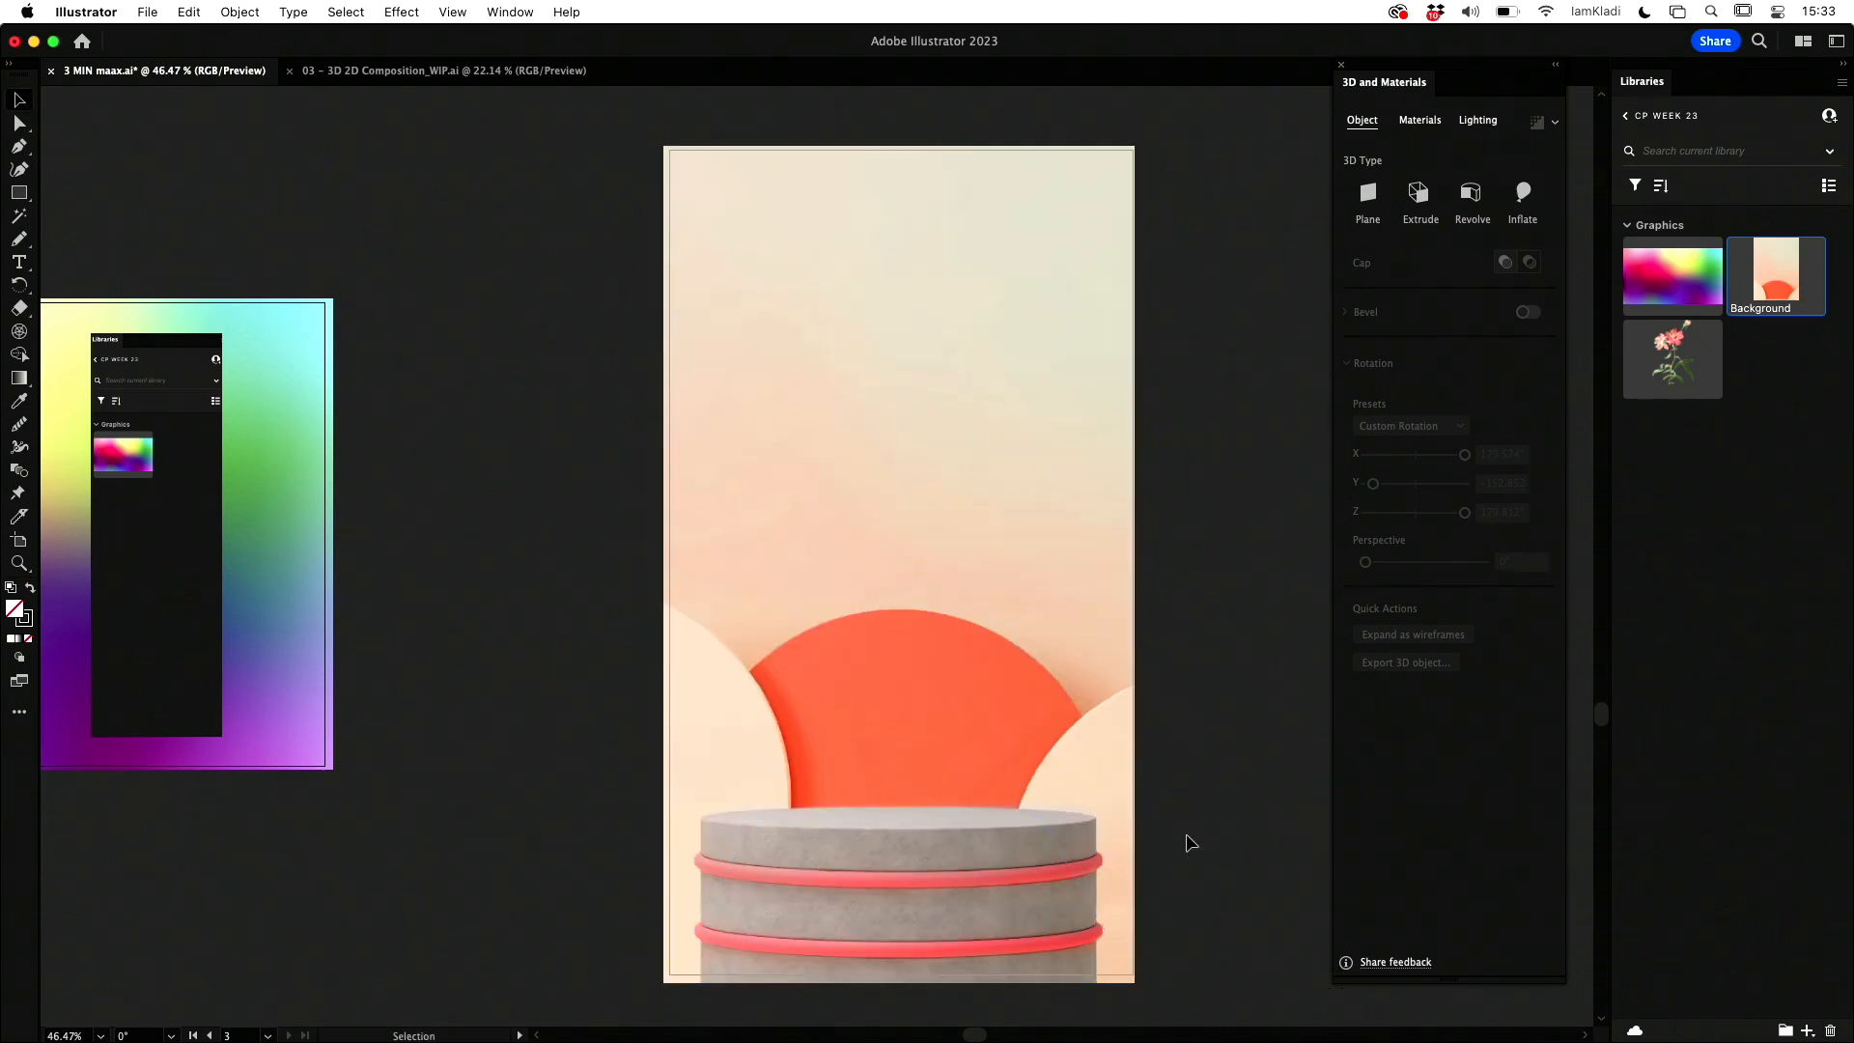
# Step: Draw a freehand S-shaped half-profile of a vase with the Pencil tool, ending just above the podium
pyautogui.press('n')
pyautogui.click(890, 576)
pyautogui.moveTo(904, 575)
pyautogui.mouseDown()
pyautogui.moveTo(862, 625)
pyautogui.moveTo(896, 753)
pyautogui.moveTo(850, 798)
pyautogui.mouseUp()
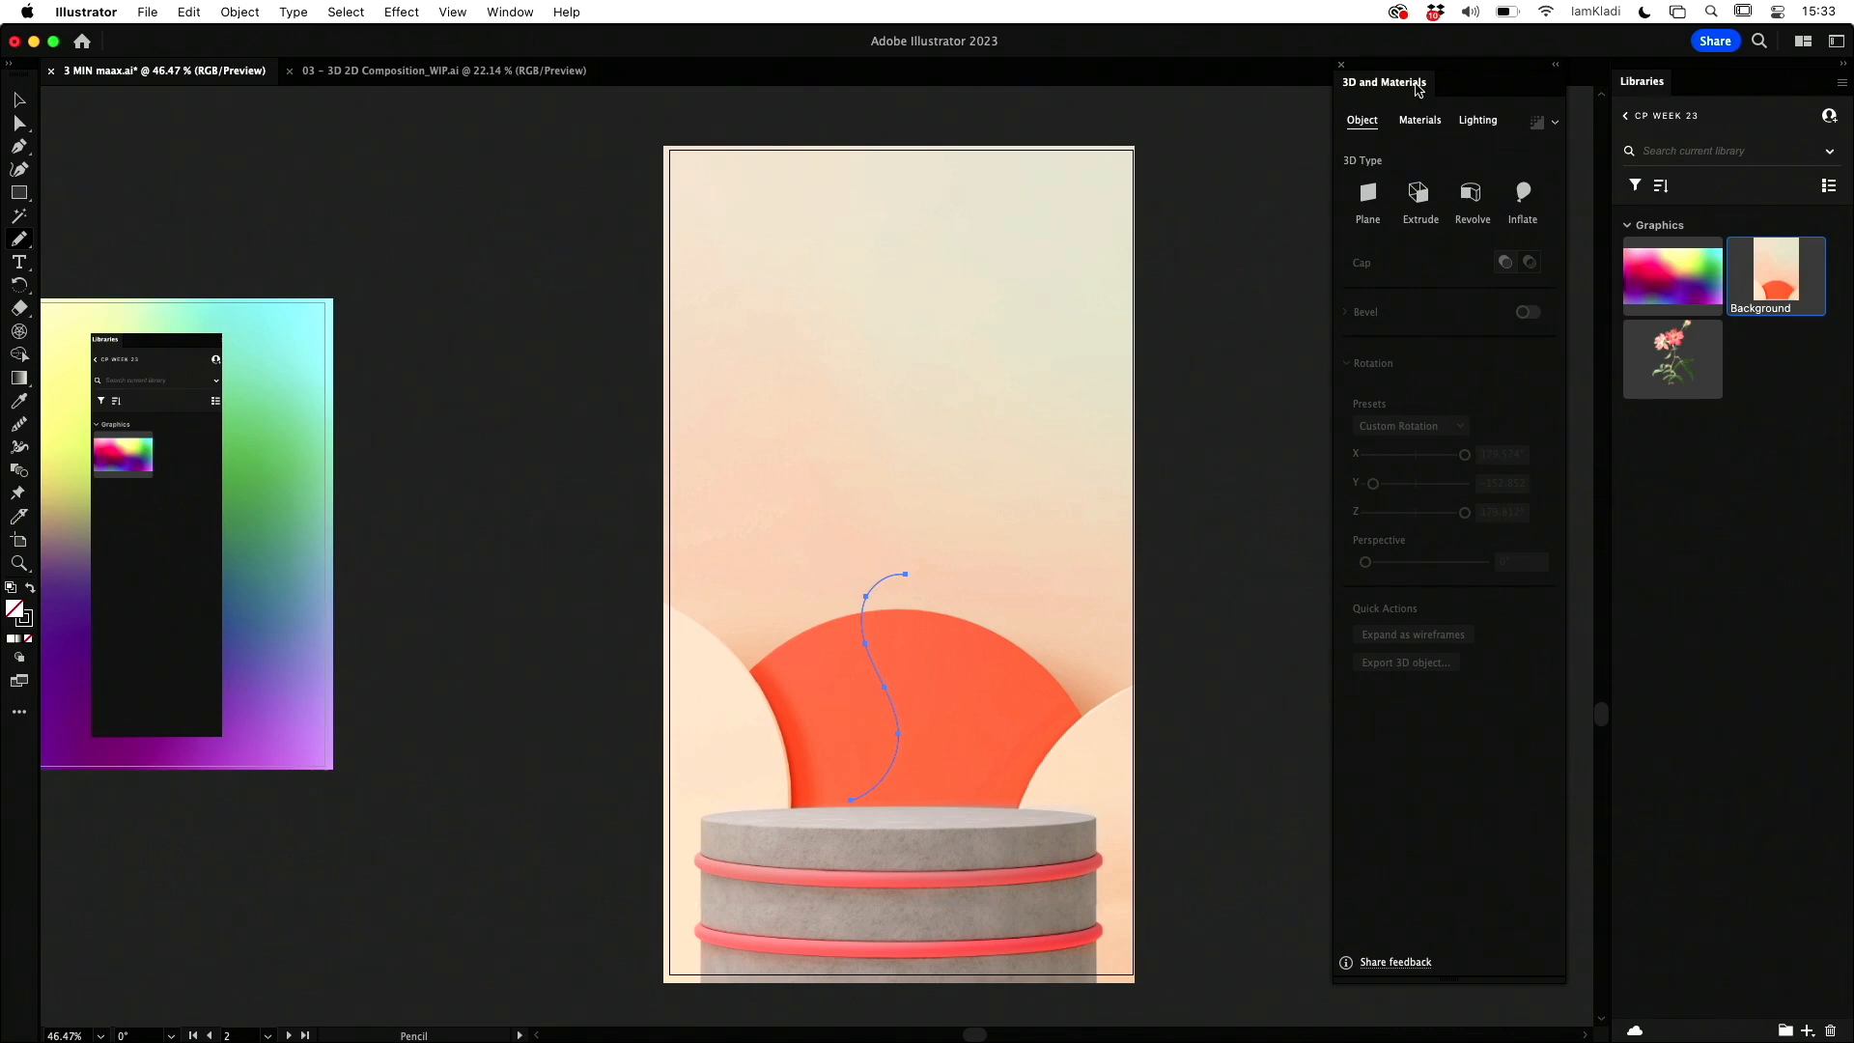
# Step: Revolve the drawn profile 360° into a 3D vase with an offset of 42 px from the left edge
pyautogui.click(511, 11)
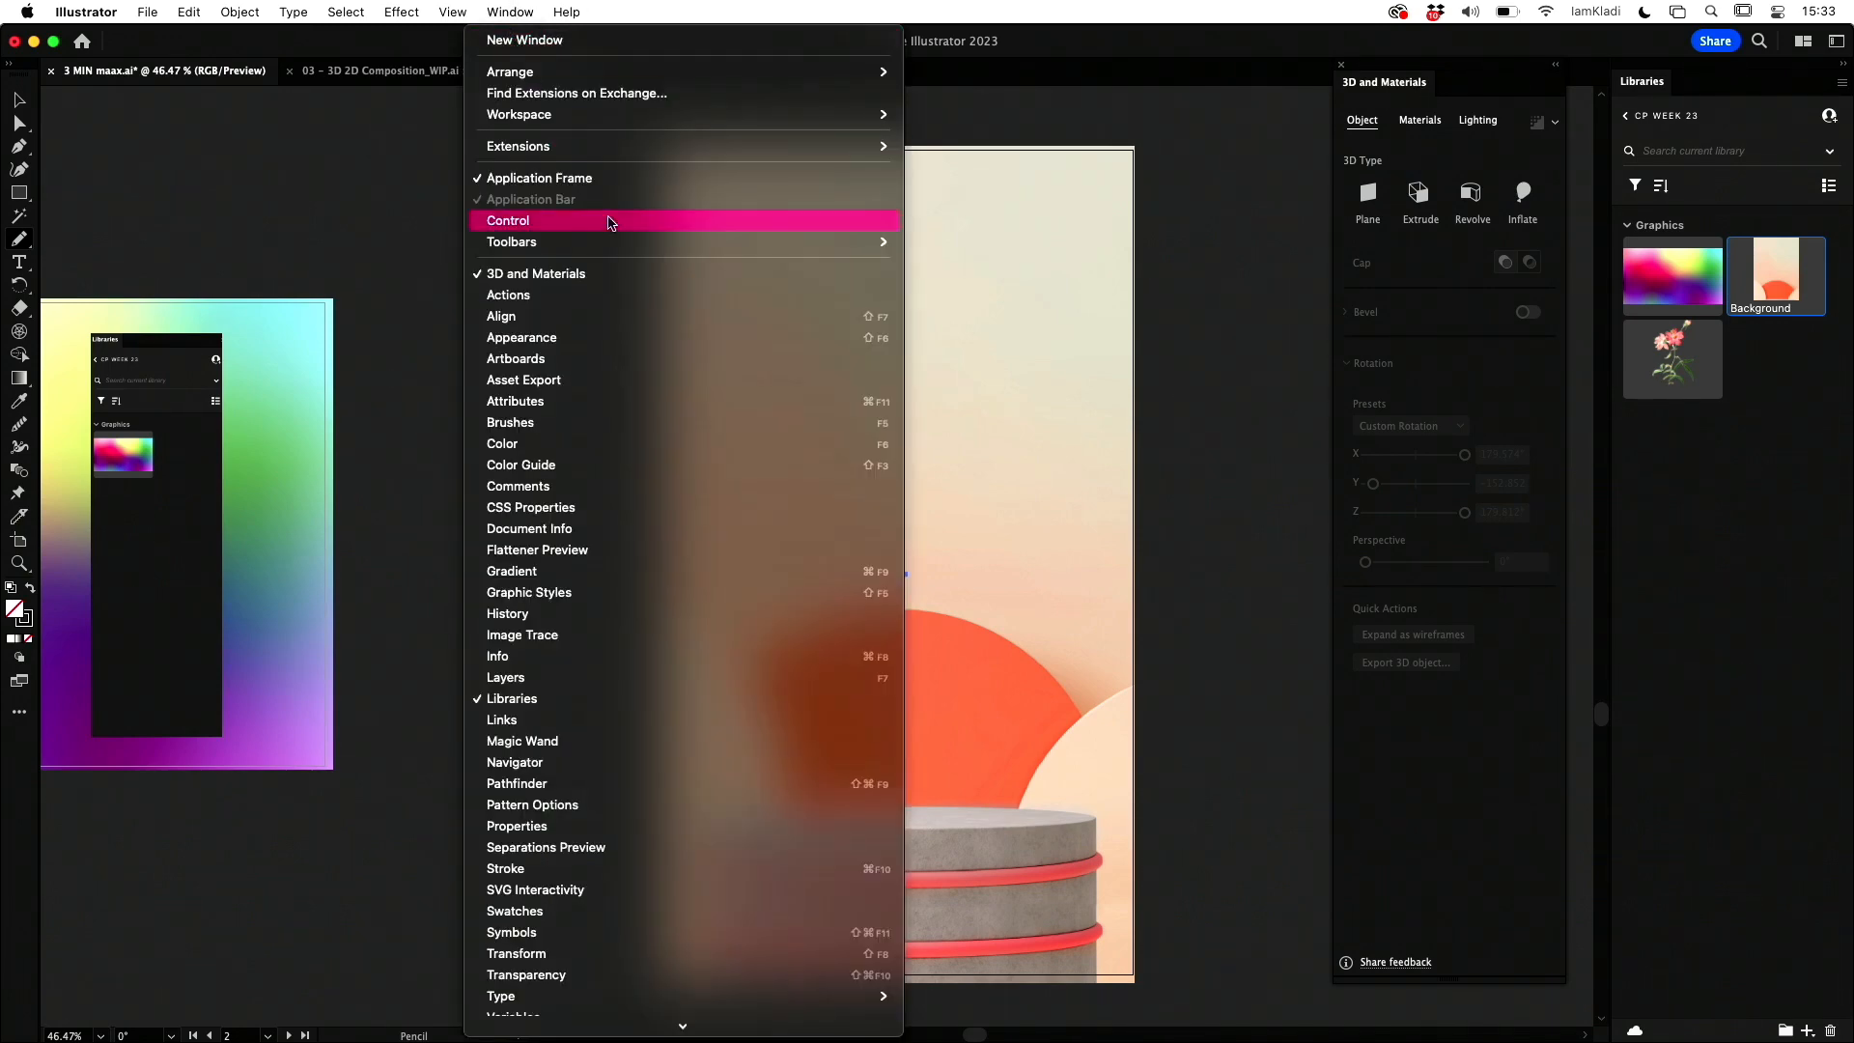
pyautogui.click(1364, 85)
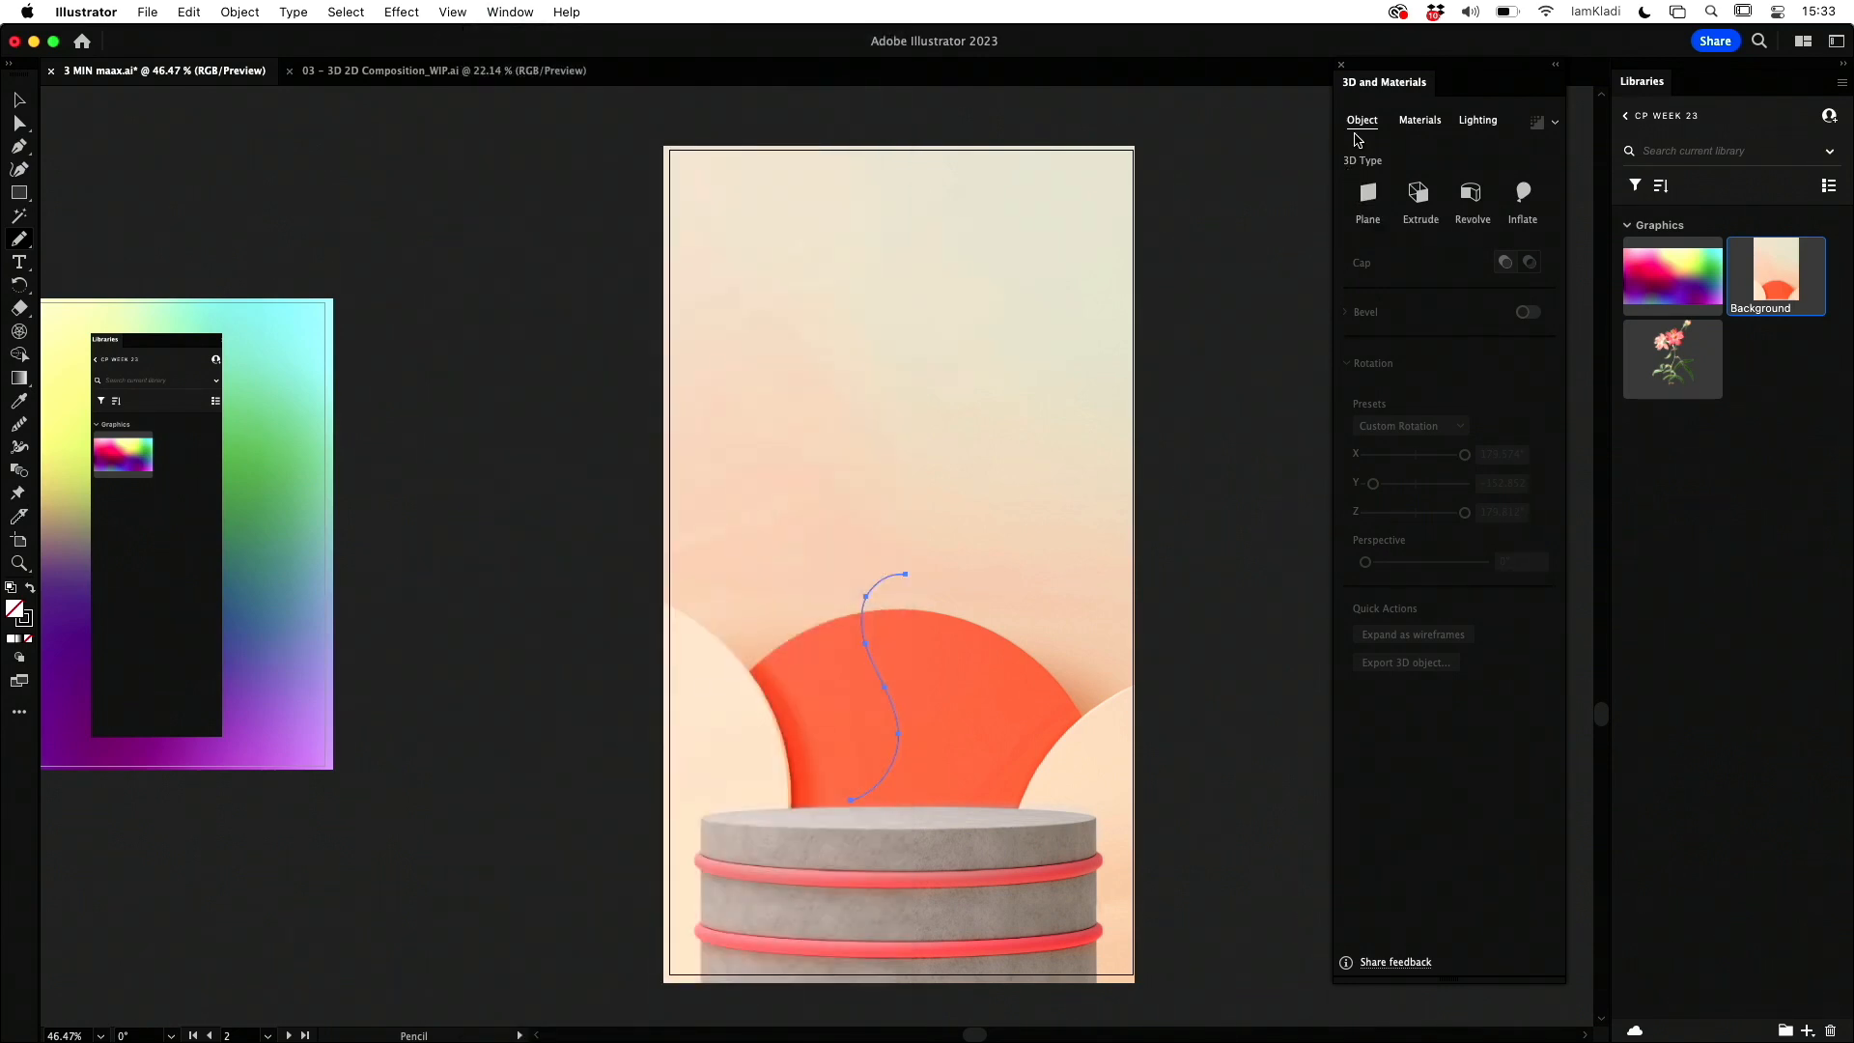
pyautogui.click(1471, 199)
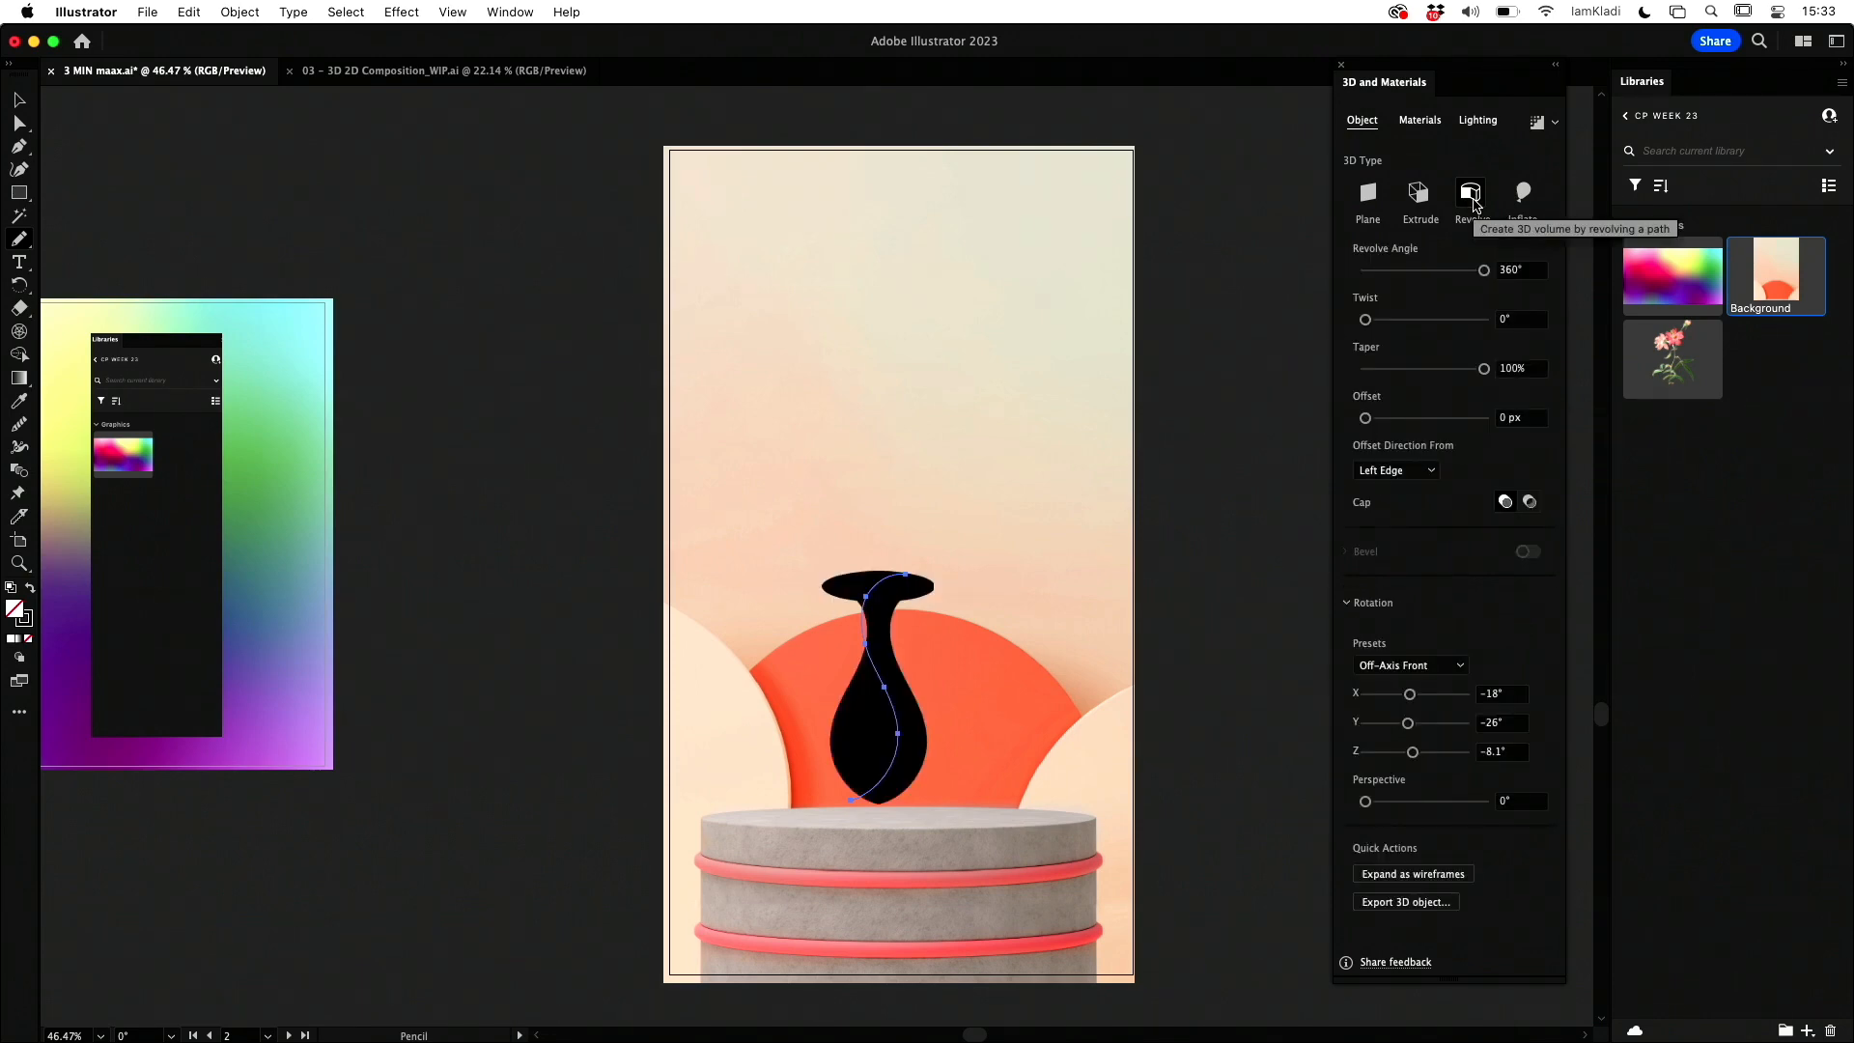
pyautogui.moveTo(1364, 418); pyautogui.dragTo(1372, 422)
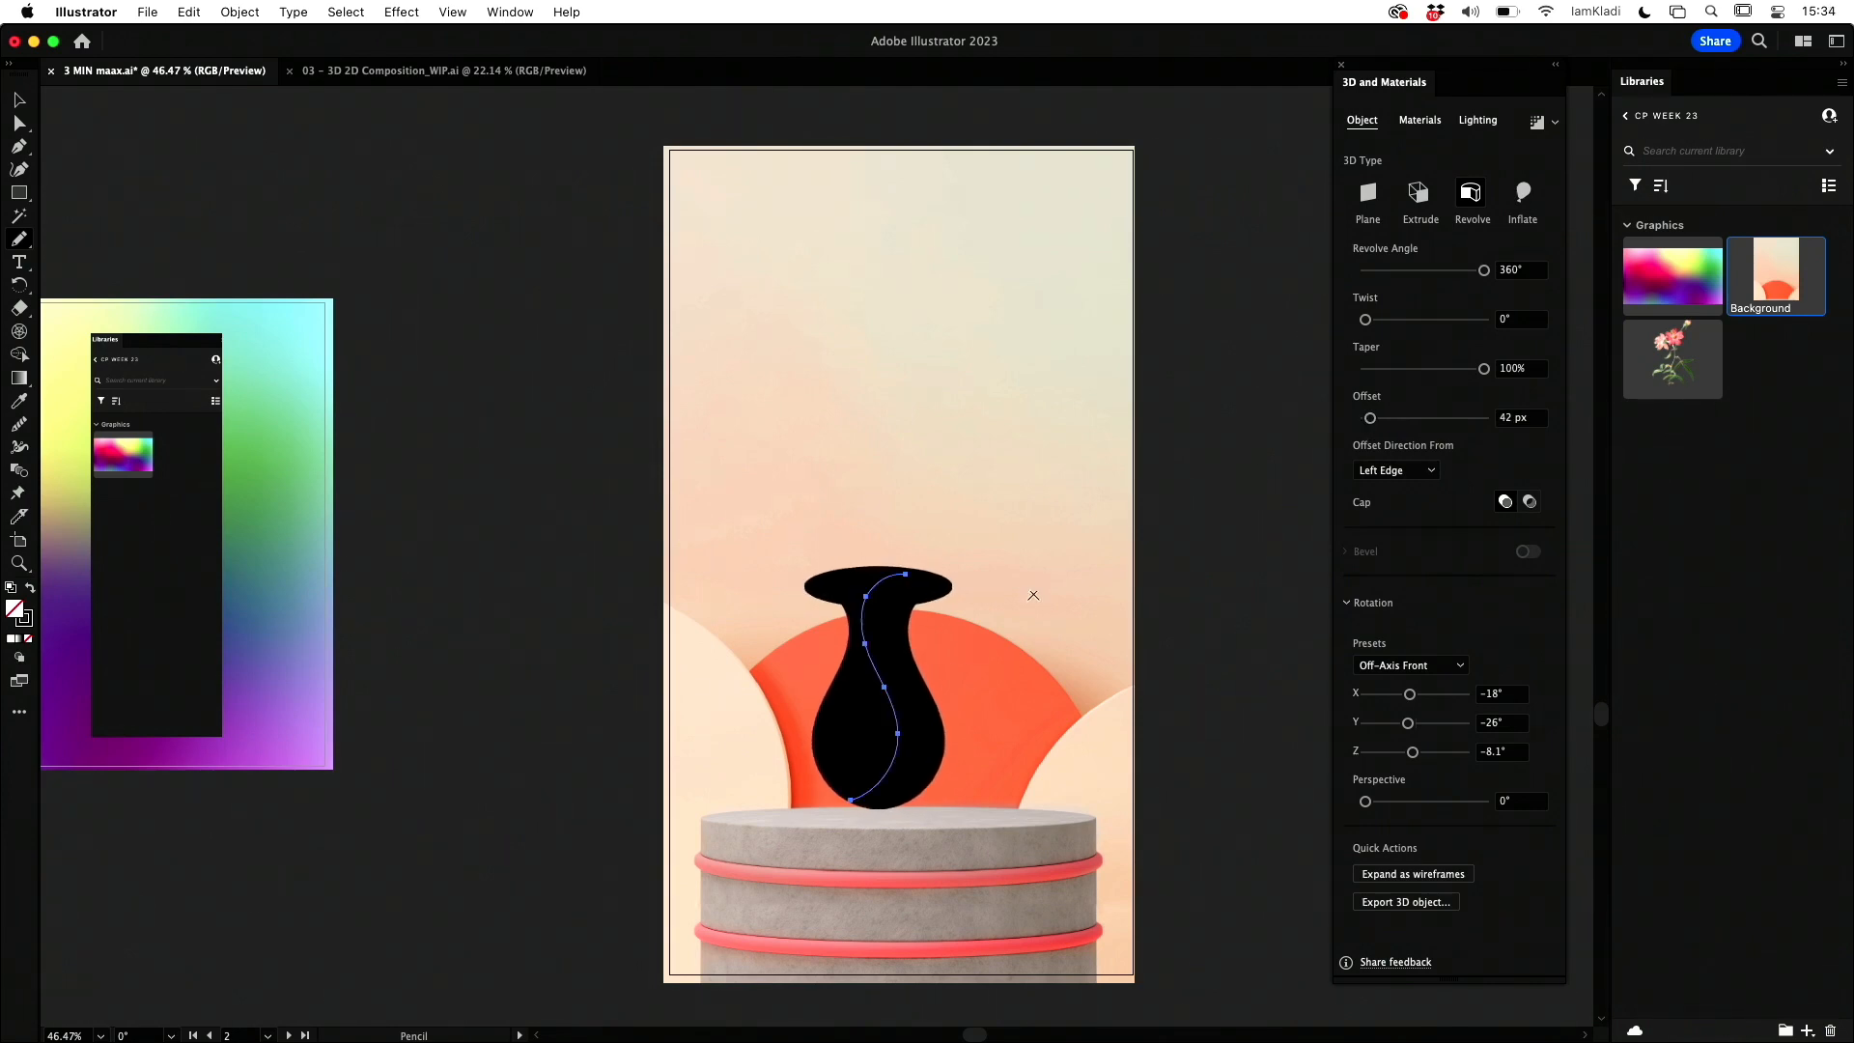
# Step: Rotate the 3D vase upright to about 2.4° on X, -27.1° on Y and 1.1° on Z
pyautogui.press('v')
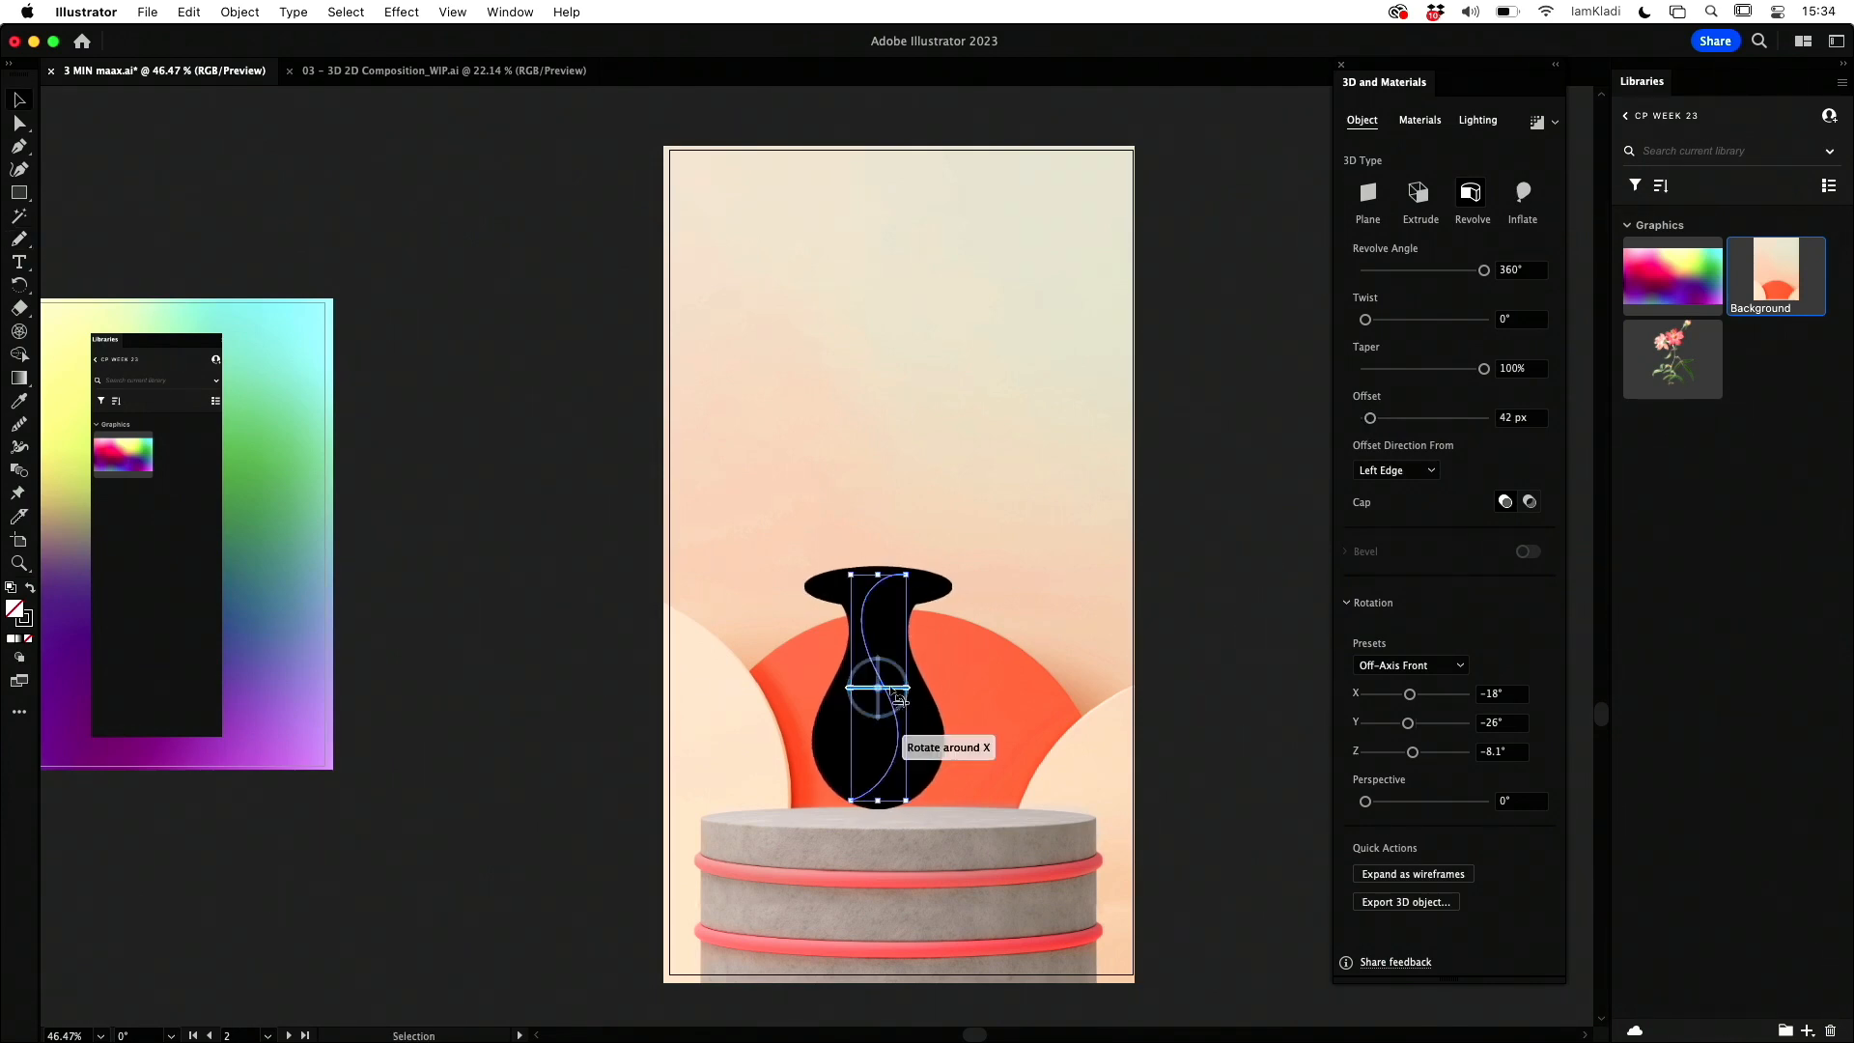
pyautogui.moveTo(896, 688)
pyautogui.mouseDown()
pyautogui.moveTo(886, 662)
pyautogui.moveTo(1142, 704)
pyautogui.mouseUp()
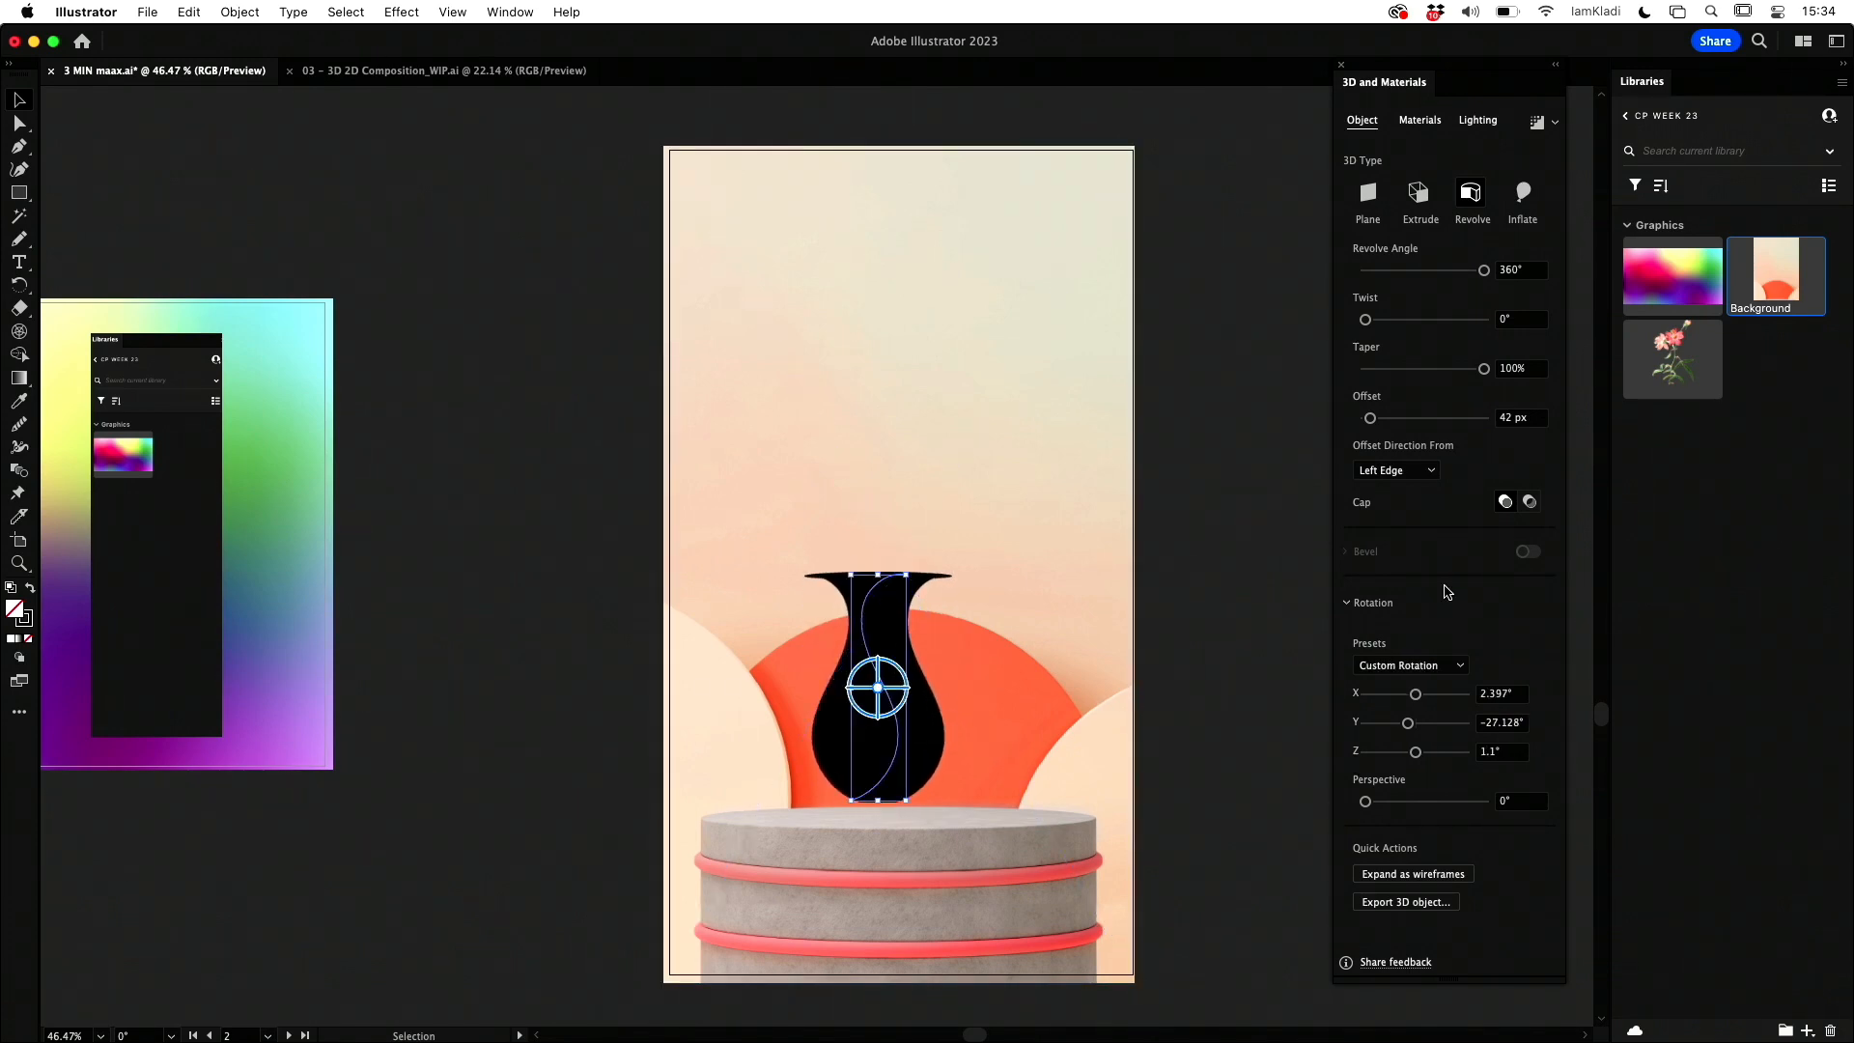
# Step: Apply the Marble Paint material to the vase, browse the other materials and deselect the vase
pyautogui.click(1420, 120)
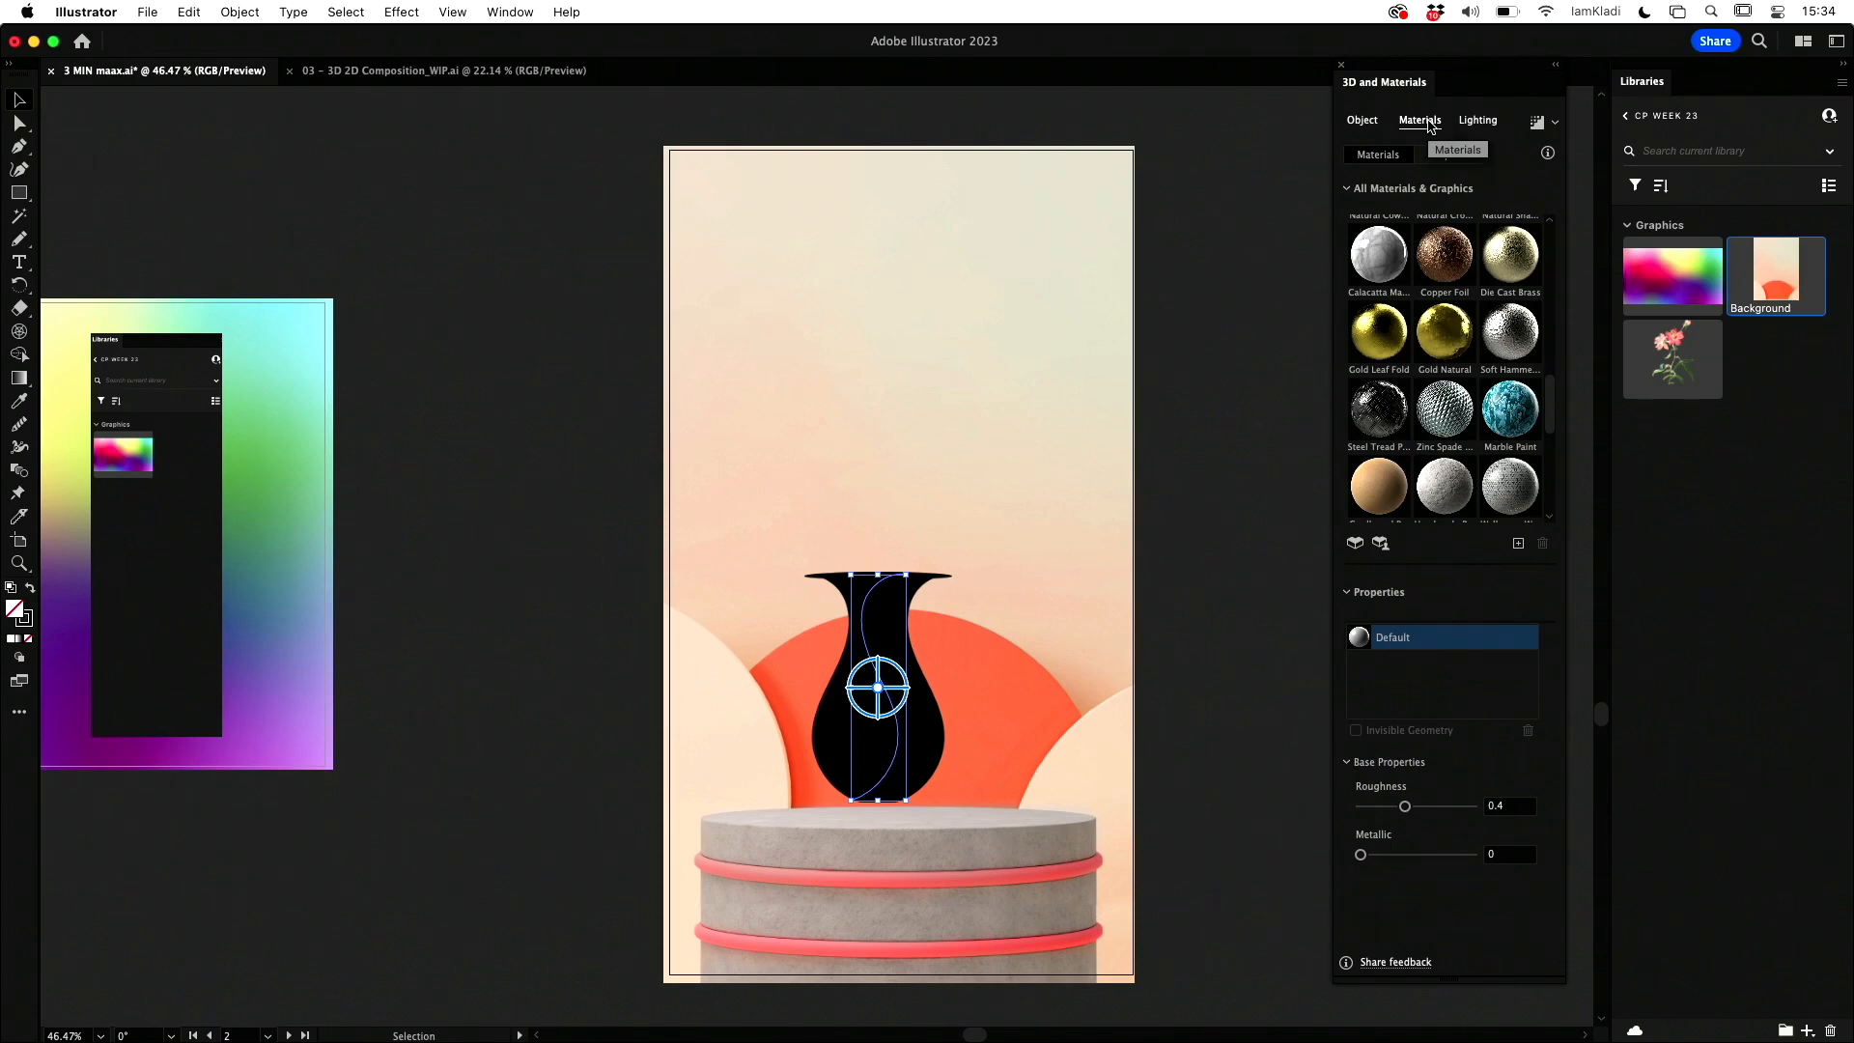
pyautogui.click(1500, 431)
pyautogui.scroll(-5, 1501, 431)
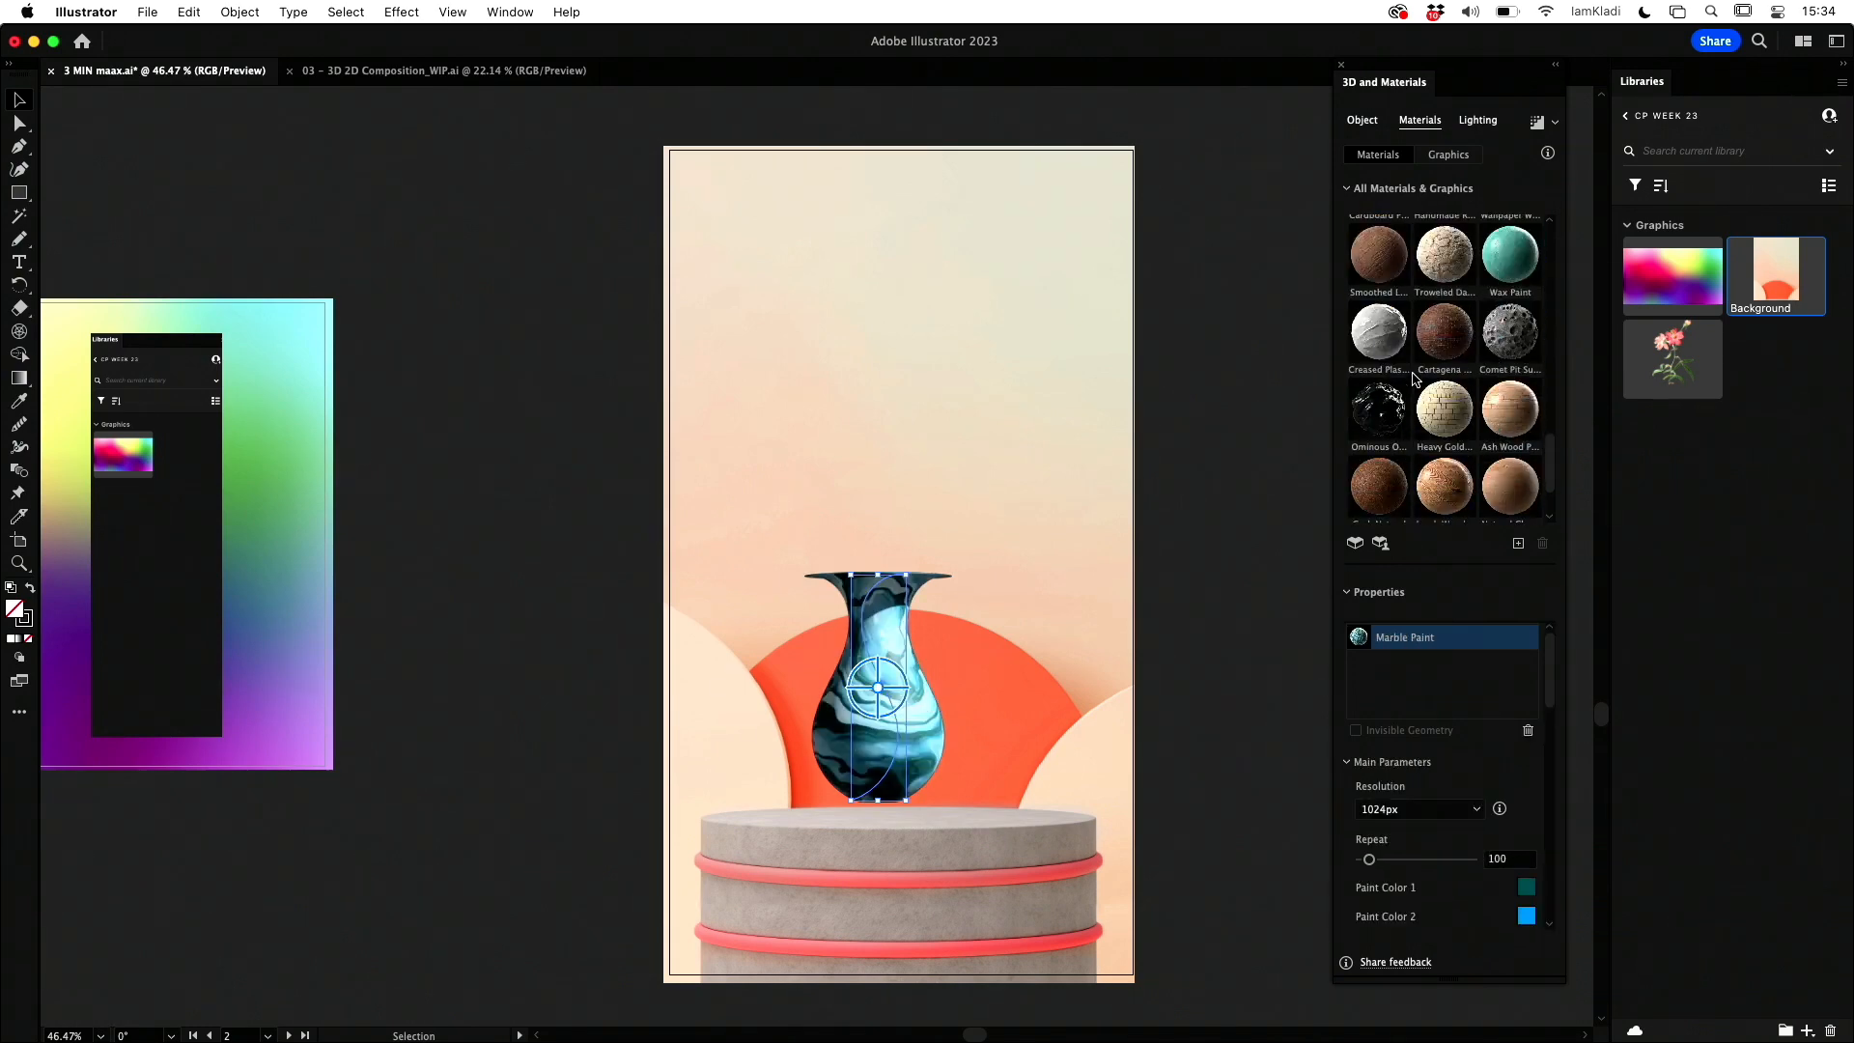
pyautogui.scroll(-5, 1413, 380)
pyautogui.click(1178, 536)
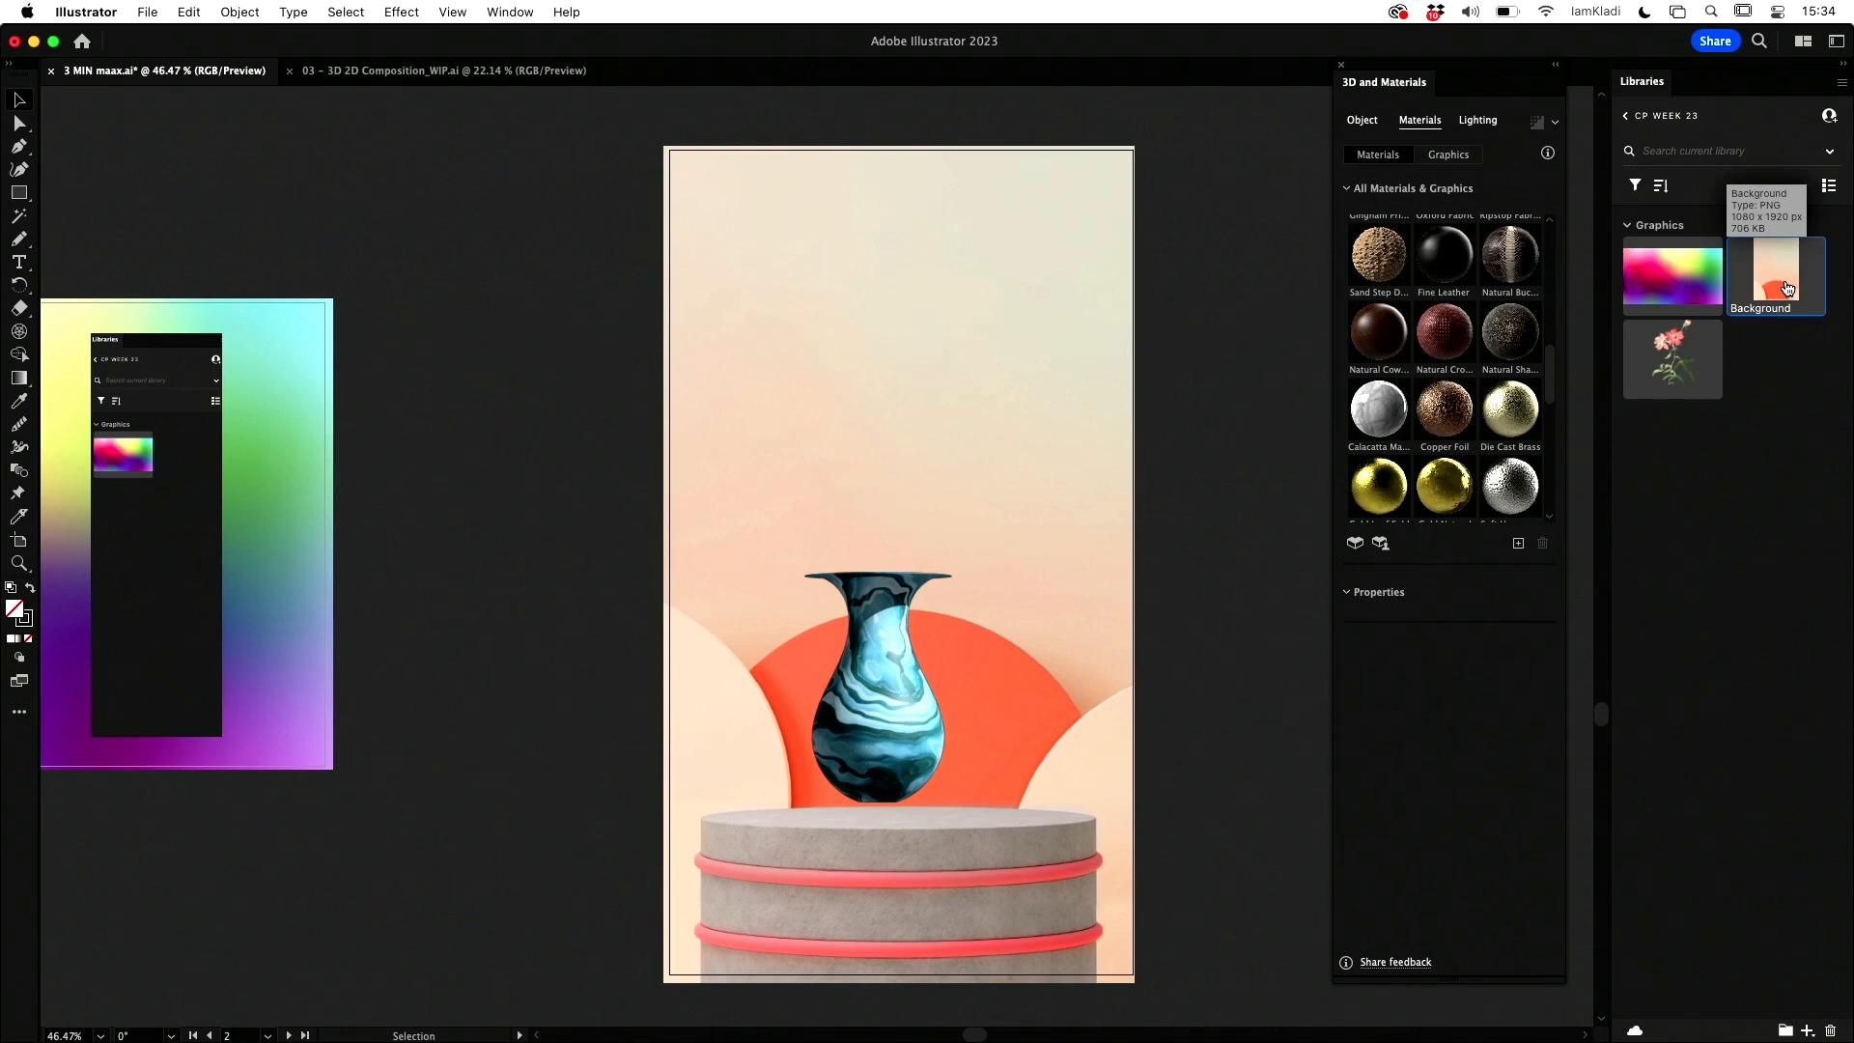
# Step: Open the library's Background graphic for editing in Photoshop
pyautogui.doubleClick(1787, 288)
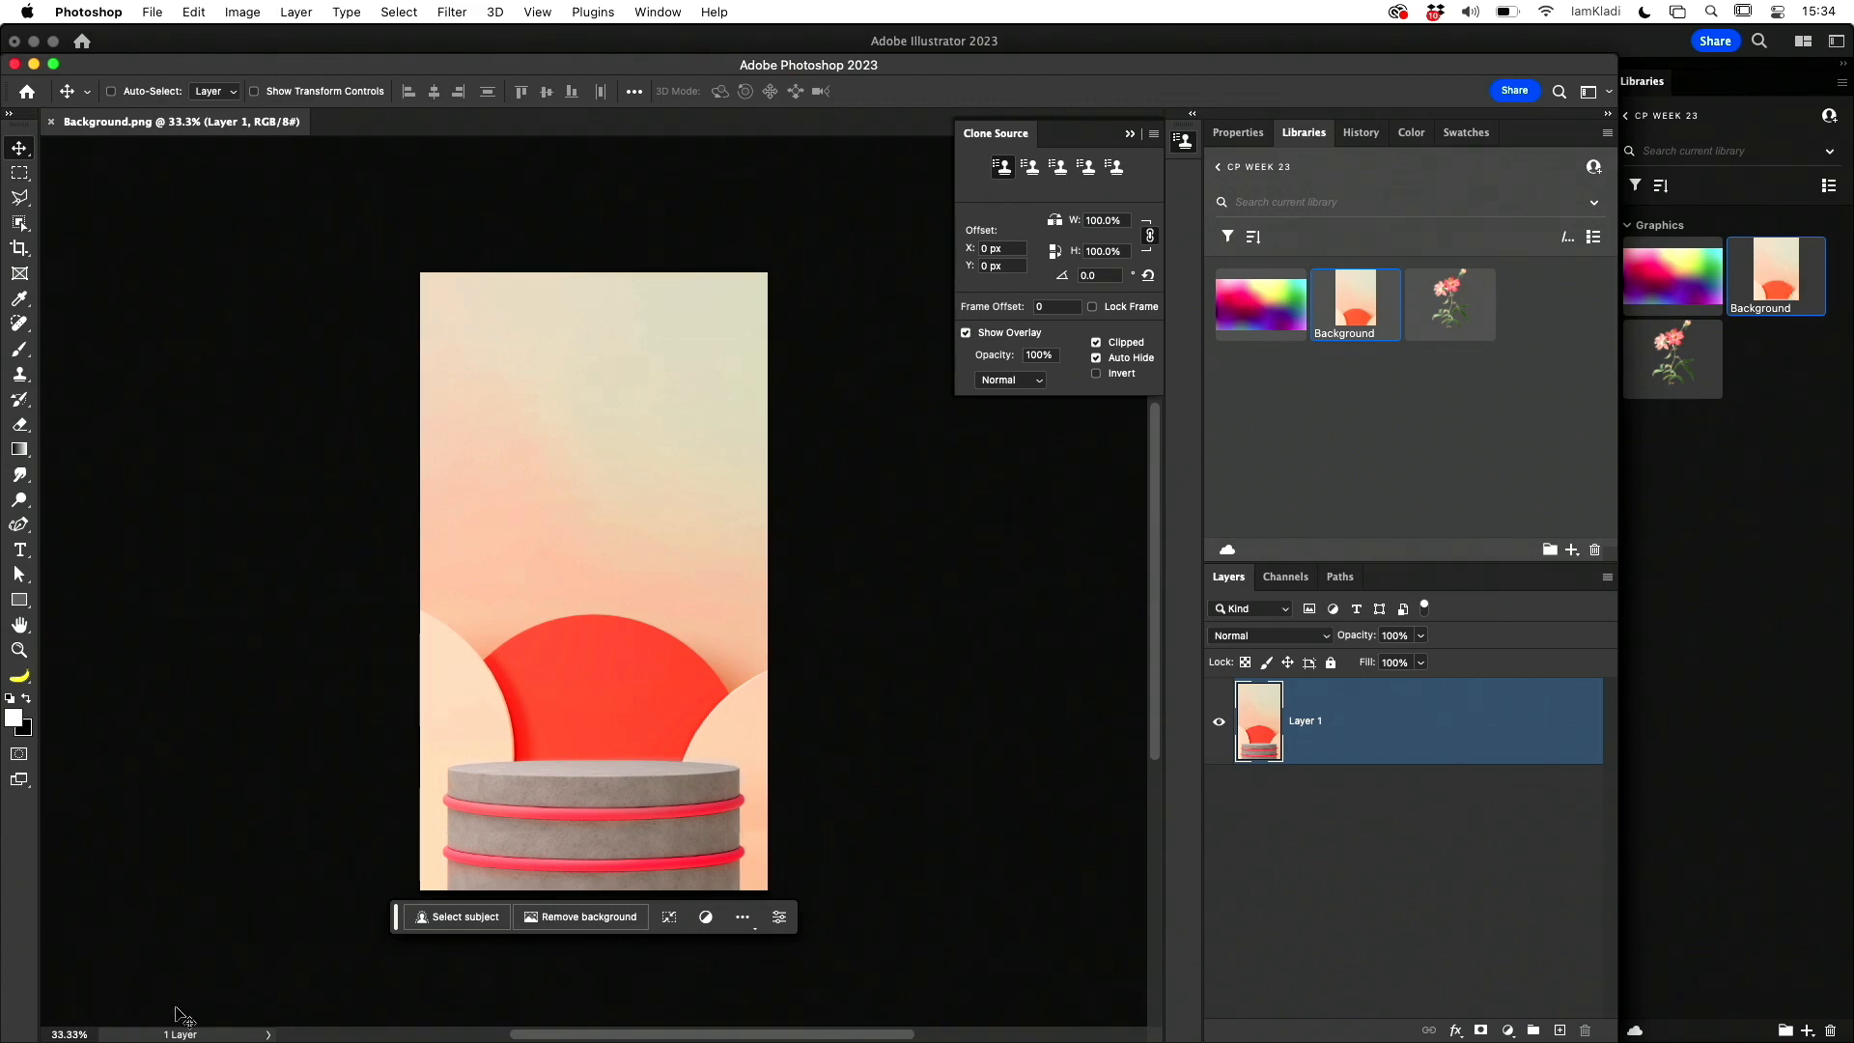
pyautogui.moveTo(2, 1040)
pyautogui.click(643, 344)
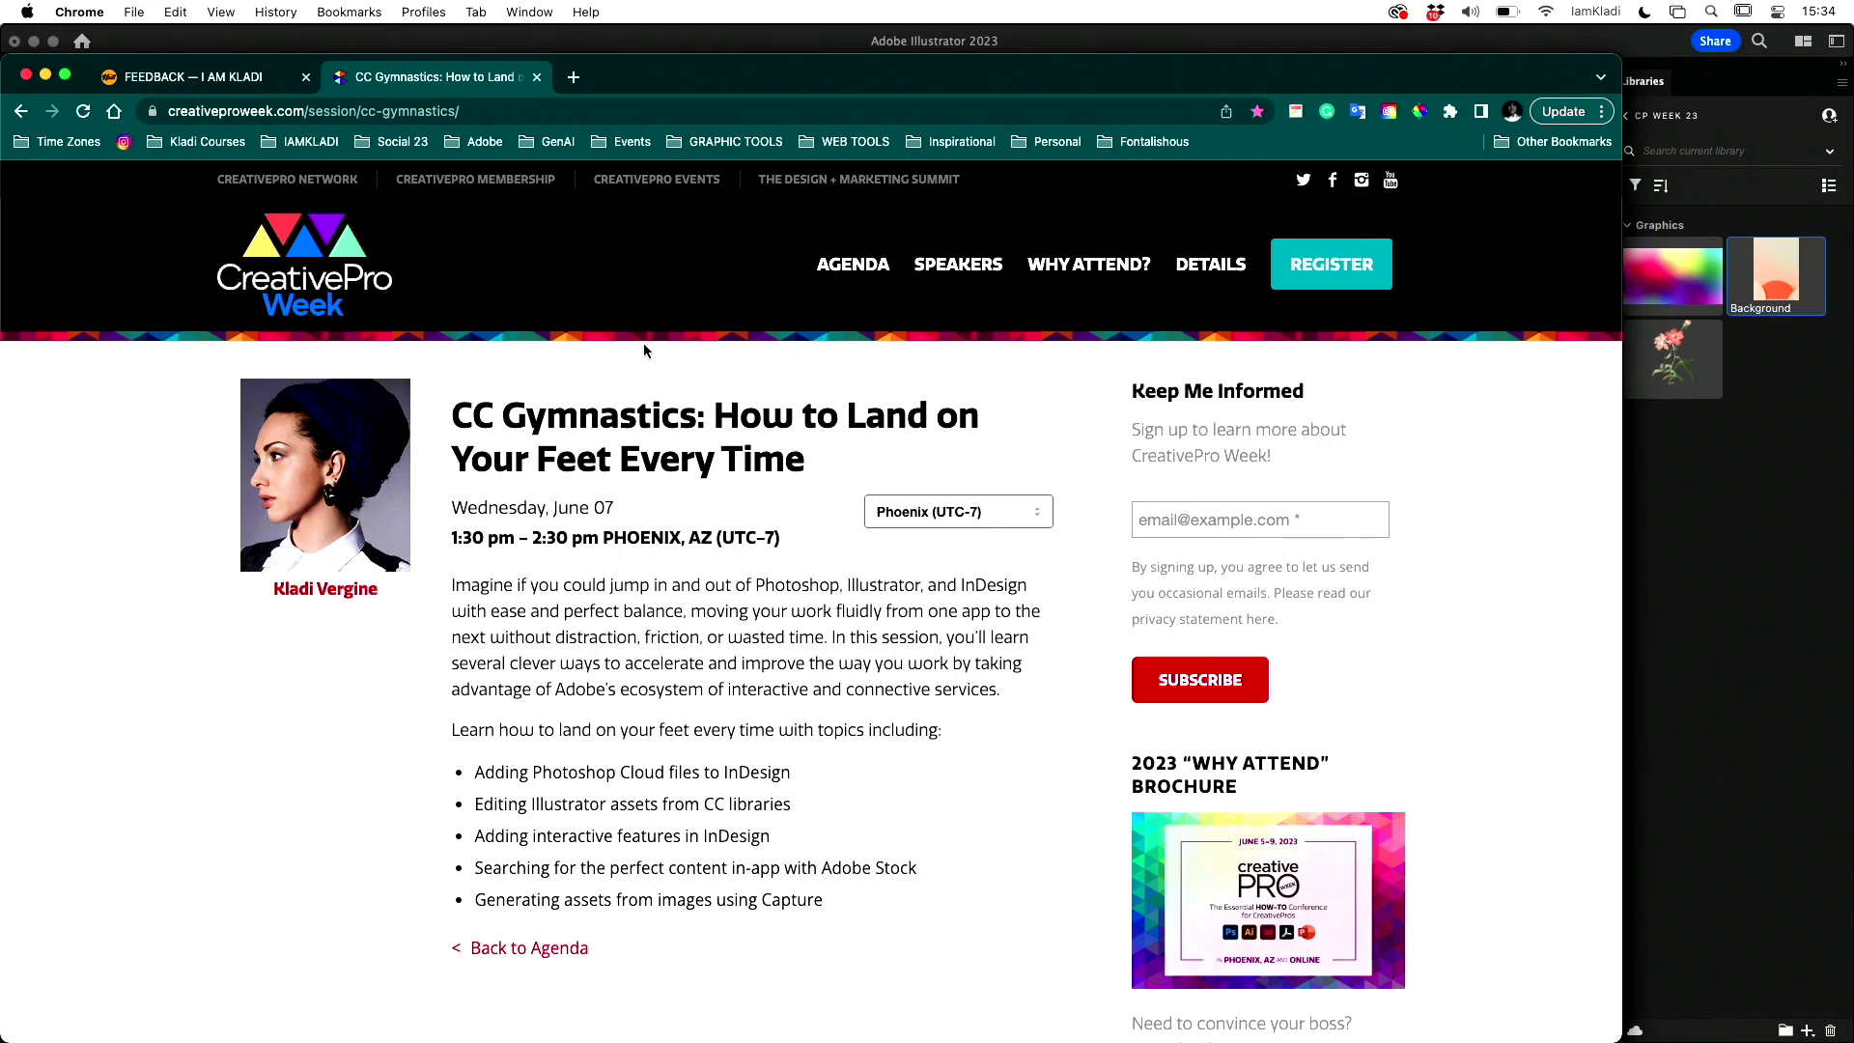
pyautogui.moveTo(1, 1040)
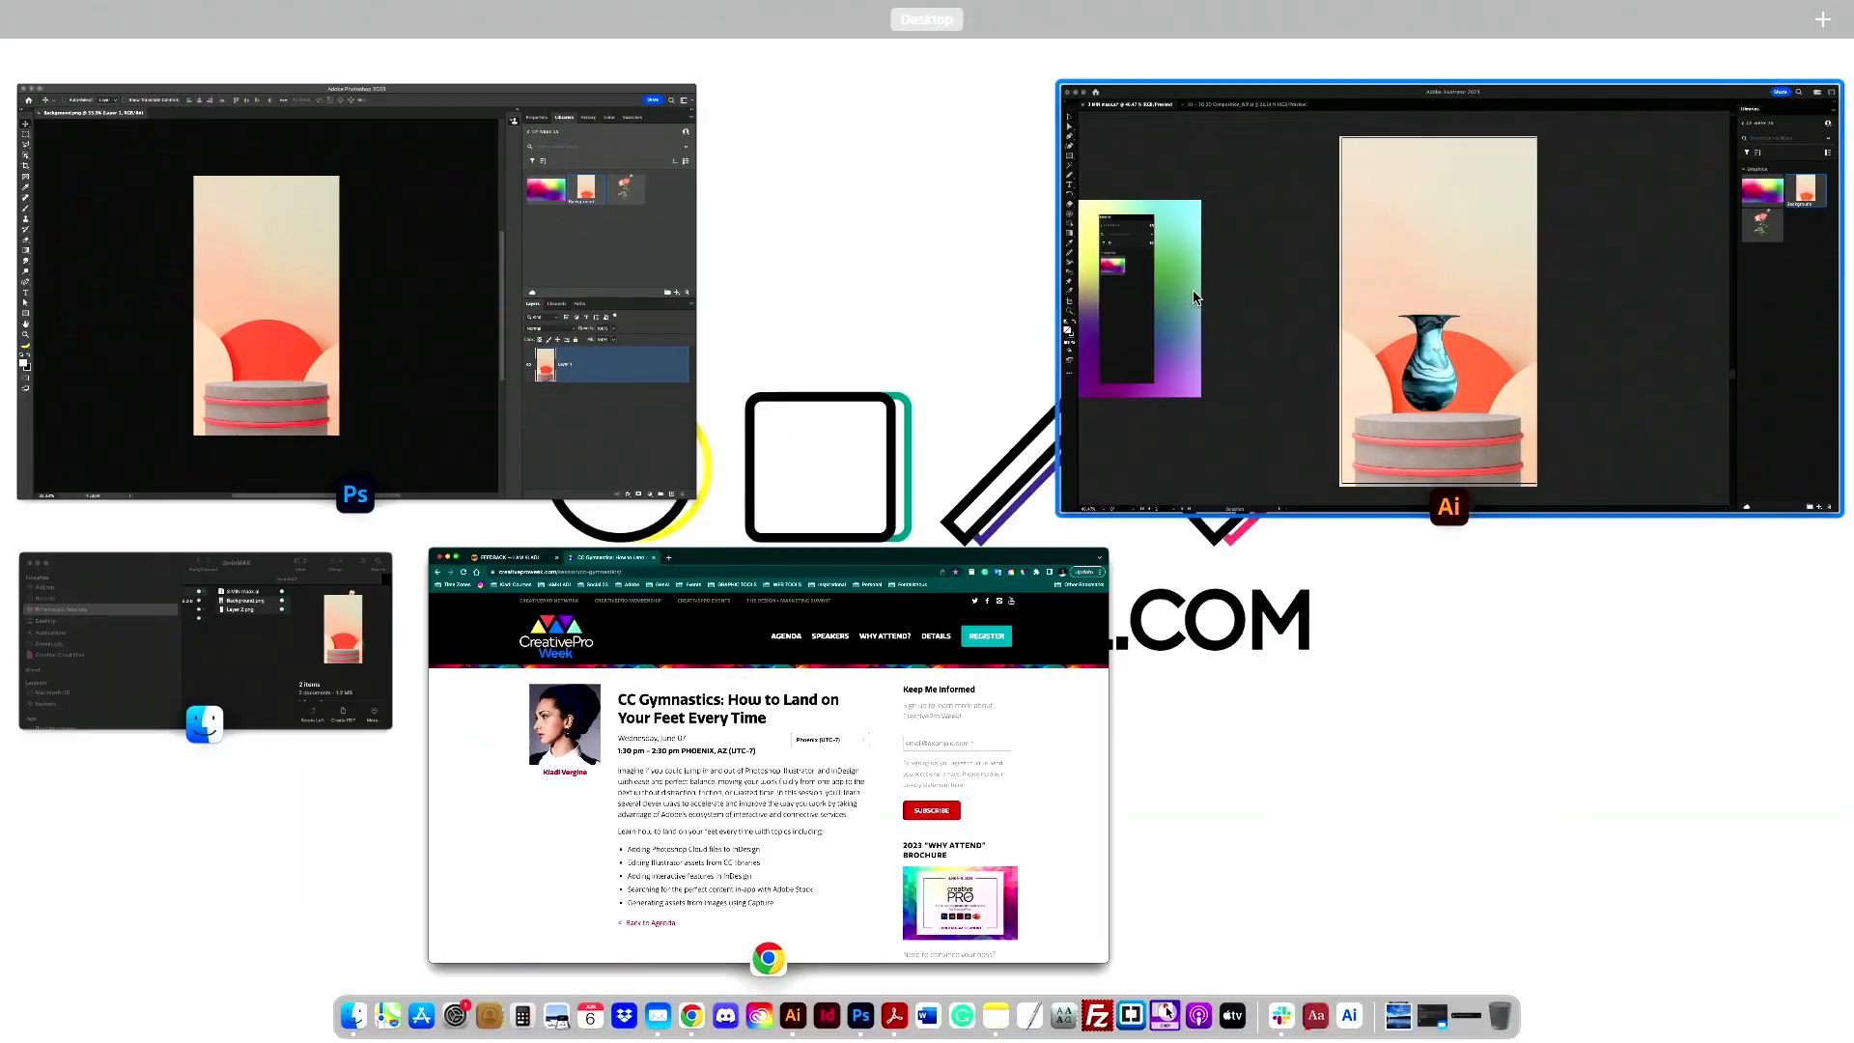
pyautogui.click(446, 408)
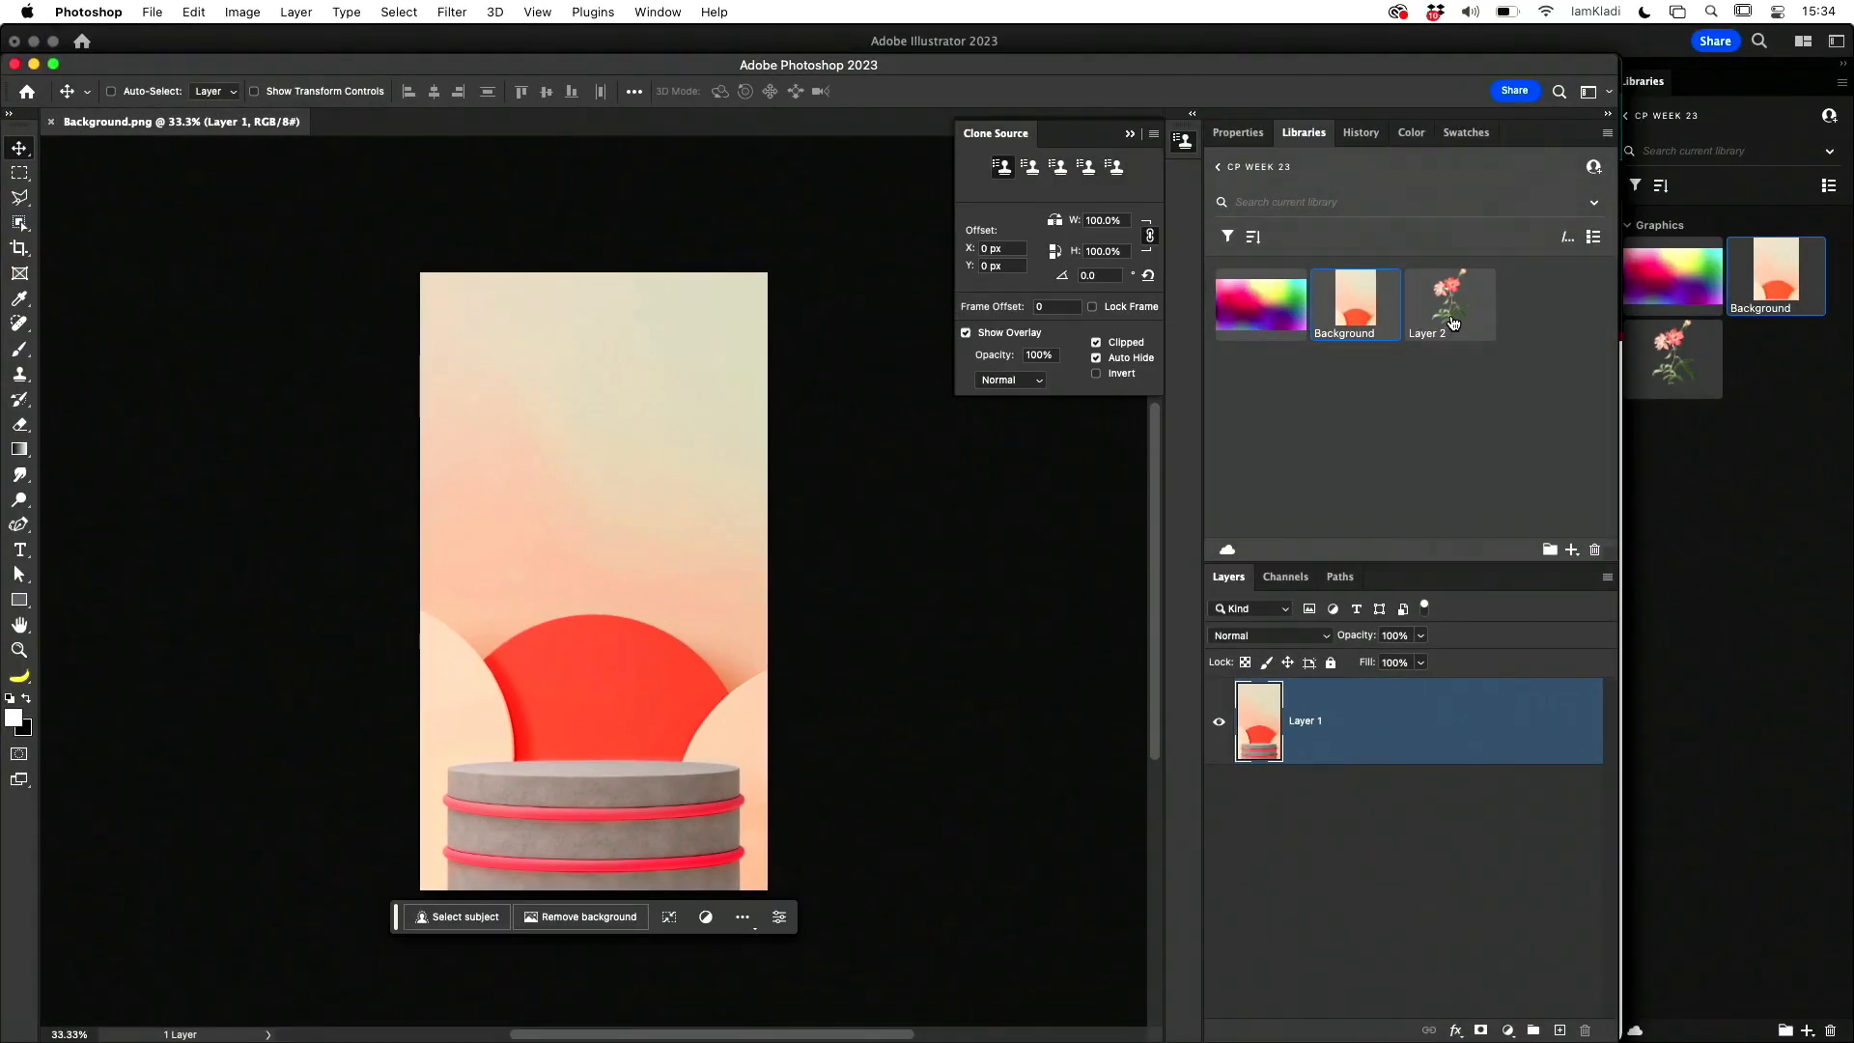
# Step: Place the Layer 2 flower graphic centrally above the podium and set its blend mode to Linear Burn
pyautogui.moveTo(1454, 313); pyautogui.dragTo(525, 414)
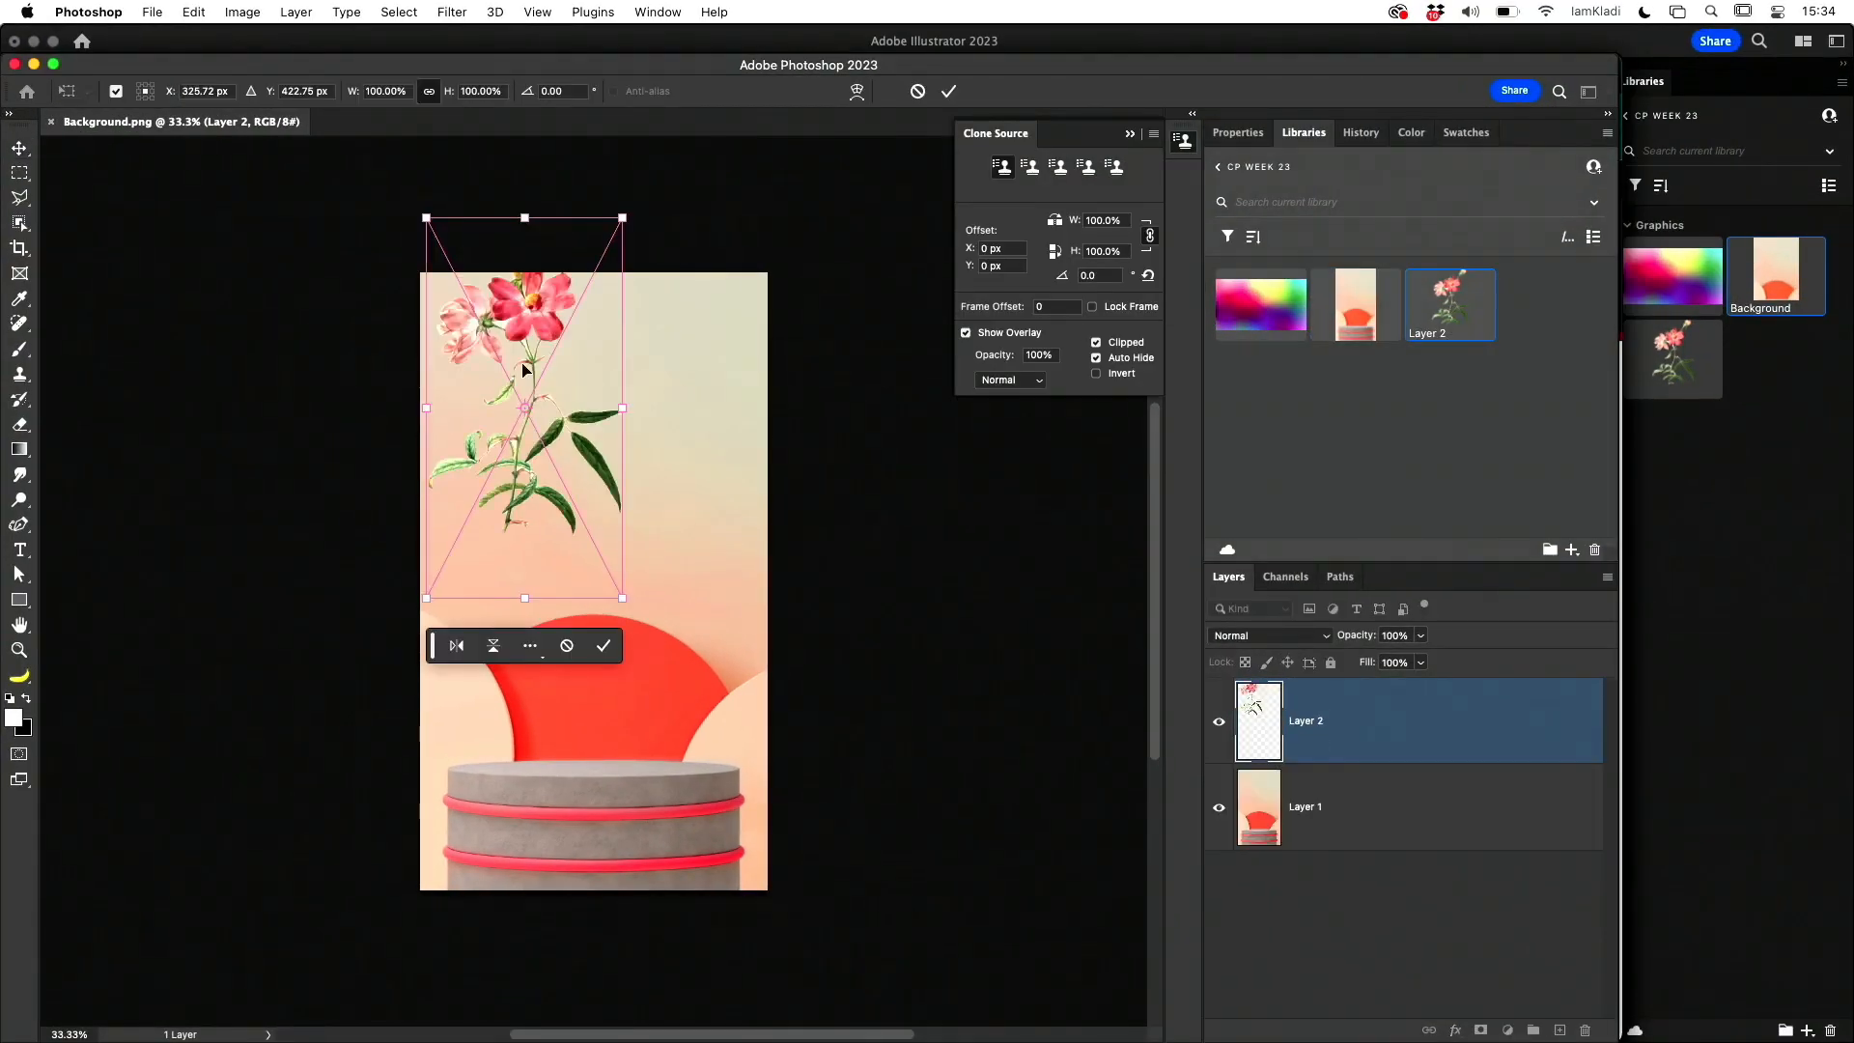
pyautogui.moveTo(518, 323); pyautogui.dragTo(593, 402)
pyautogui.press('Return')
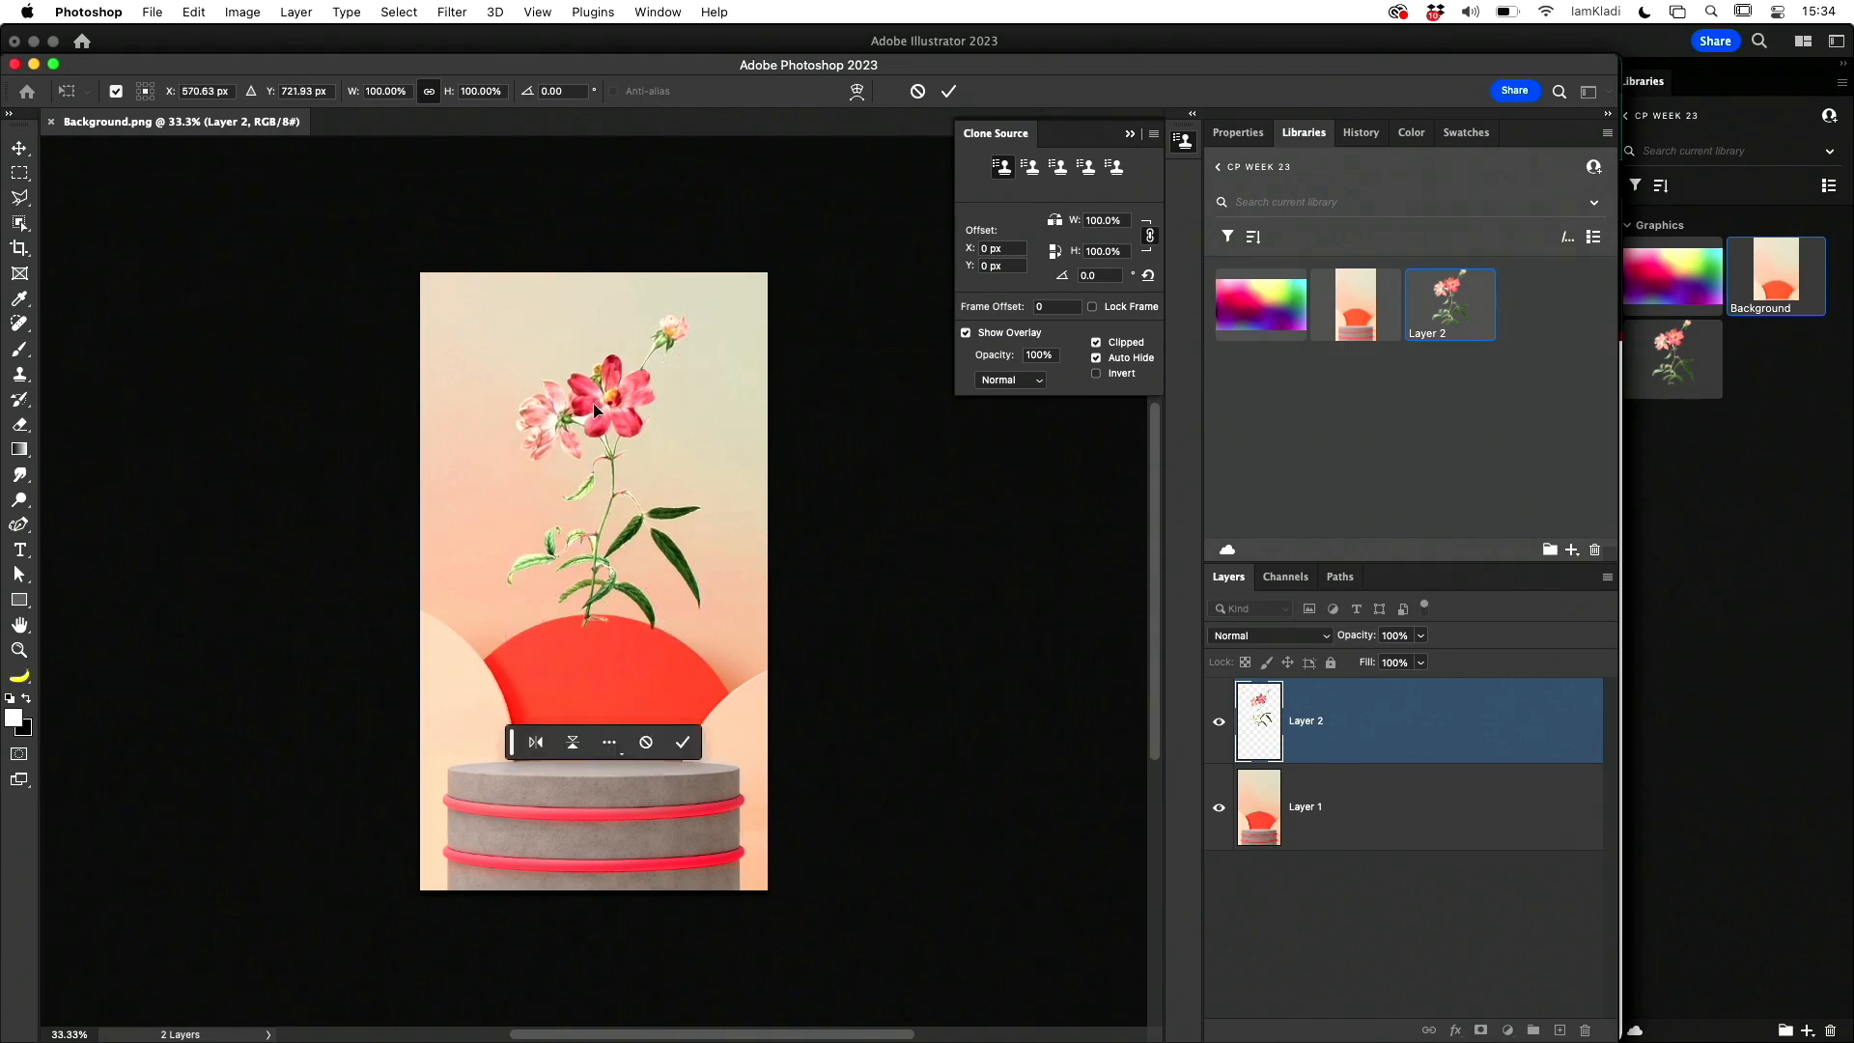
pyautogui.click(1263, 638)
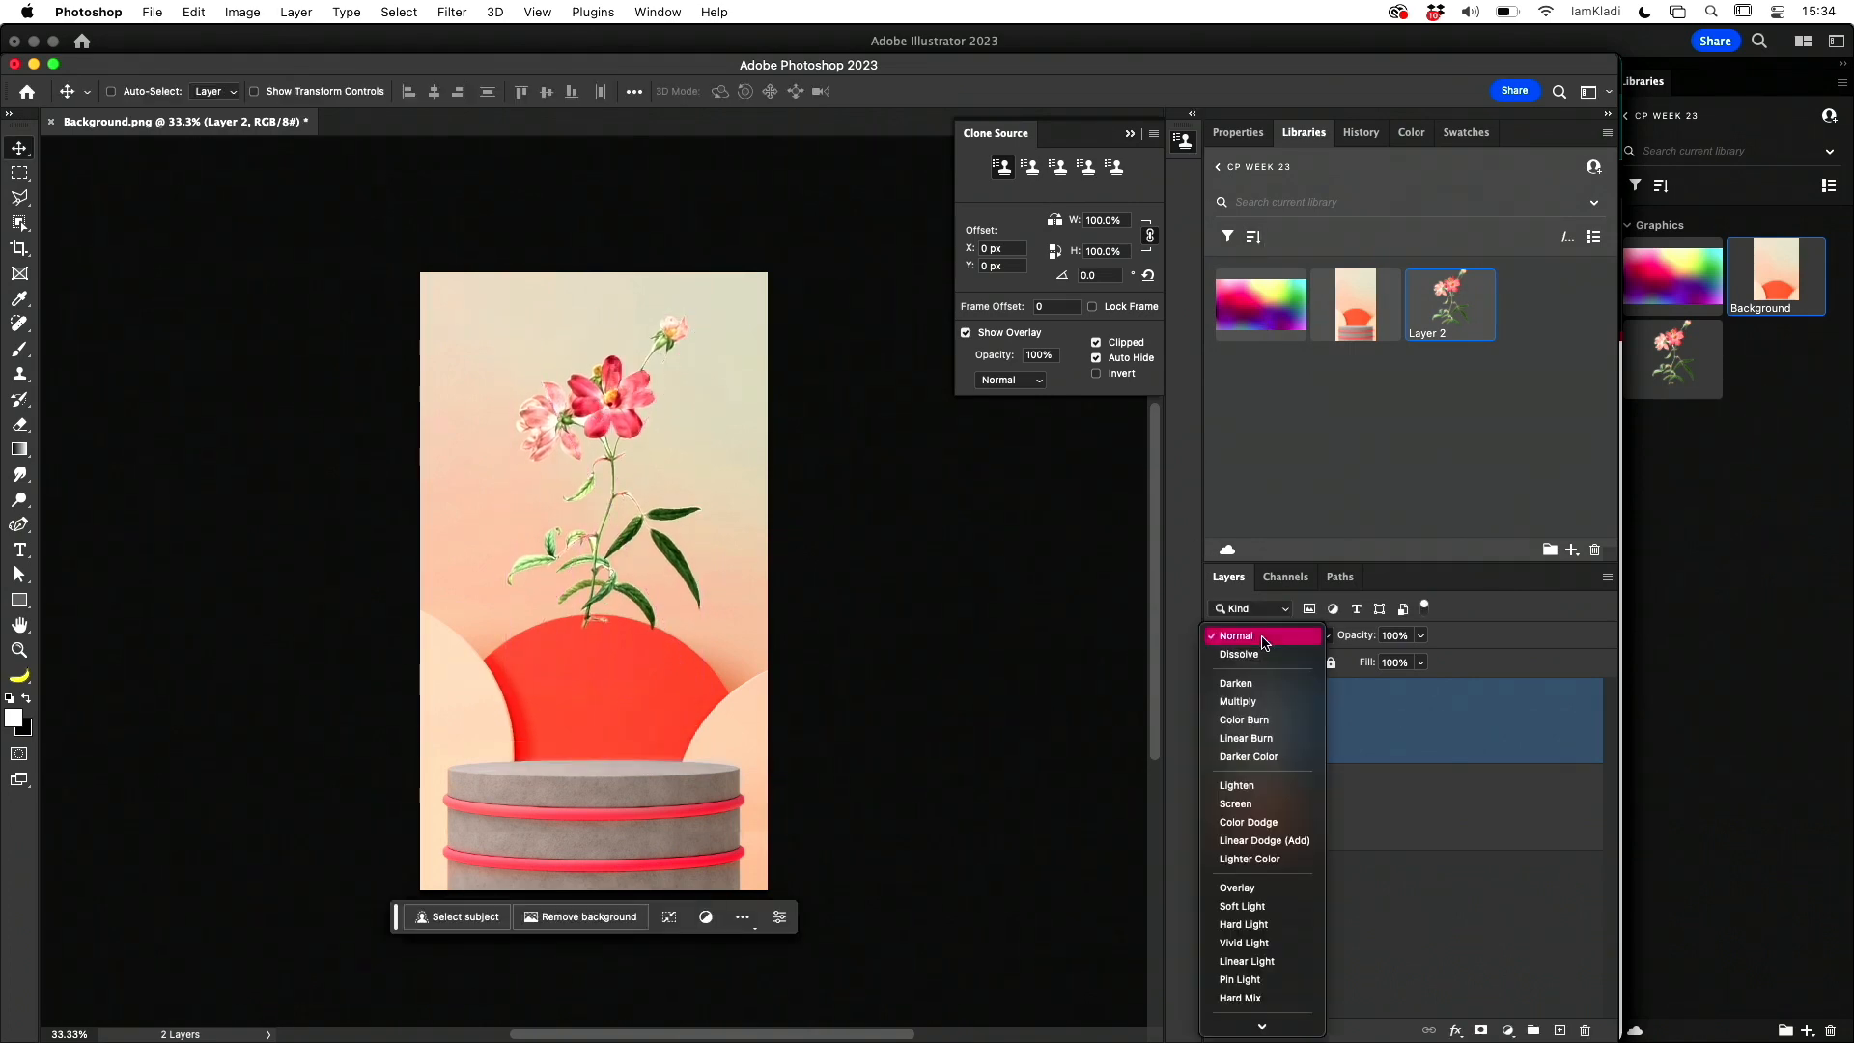
pyautogui.click(1281, 739)
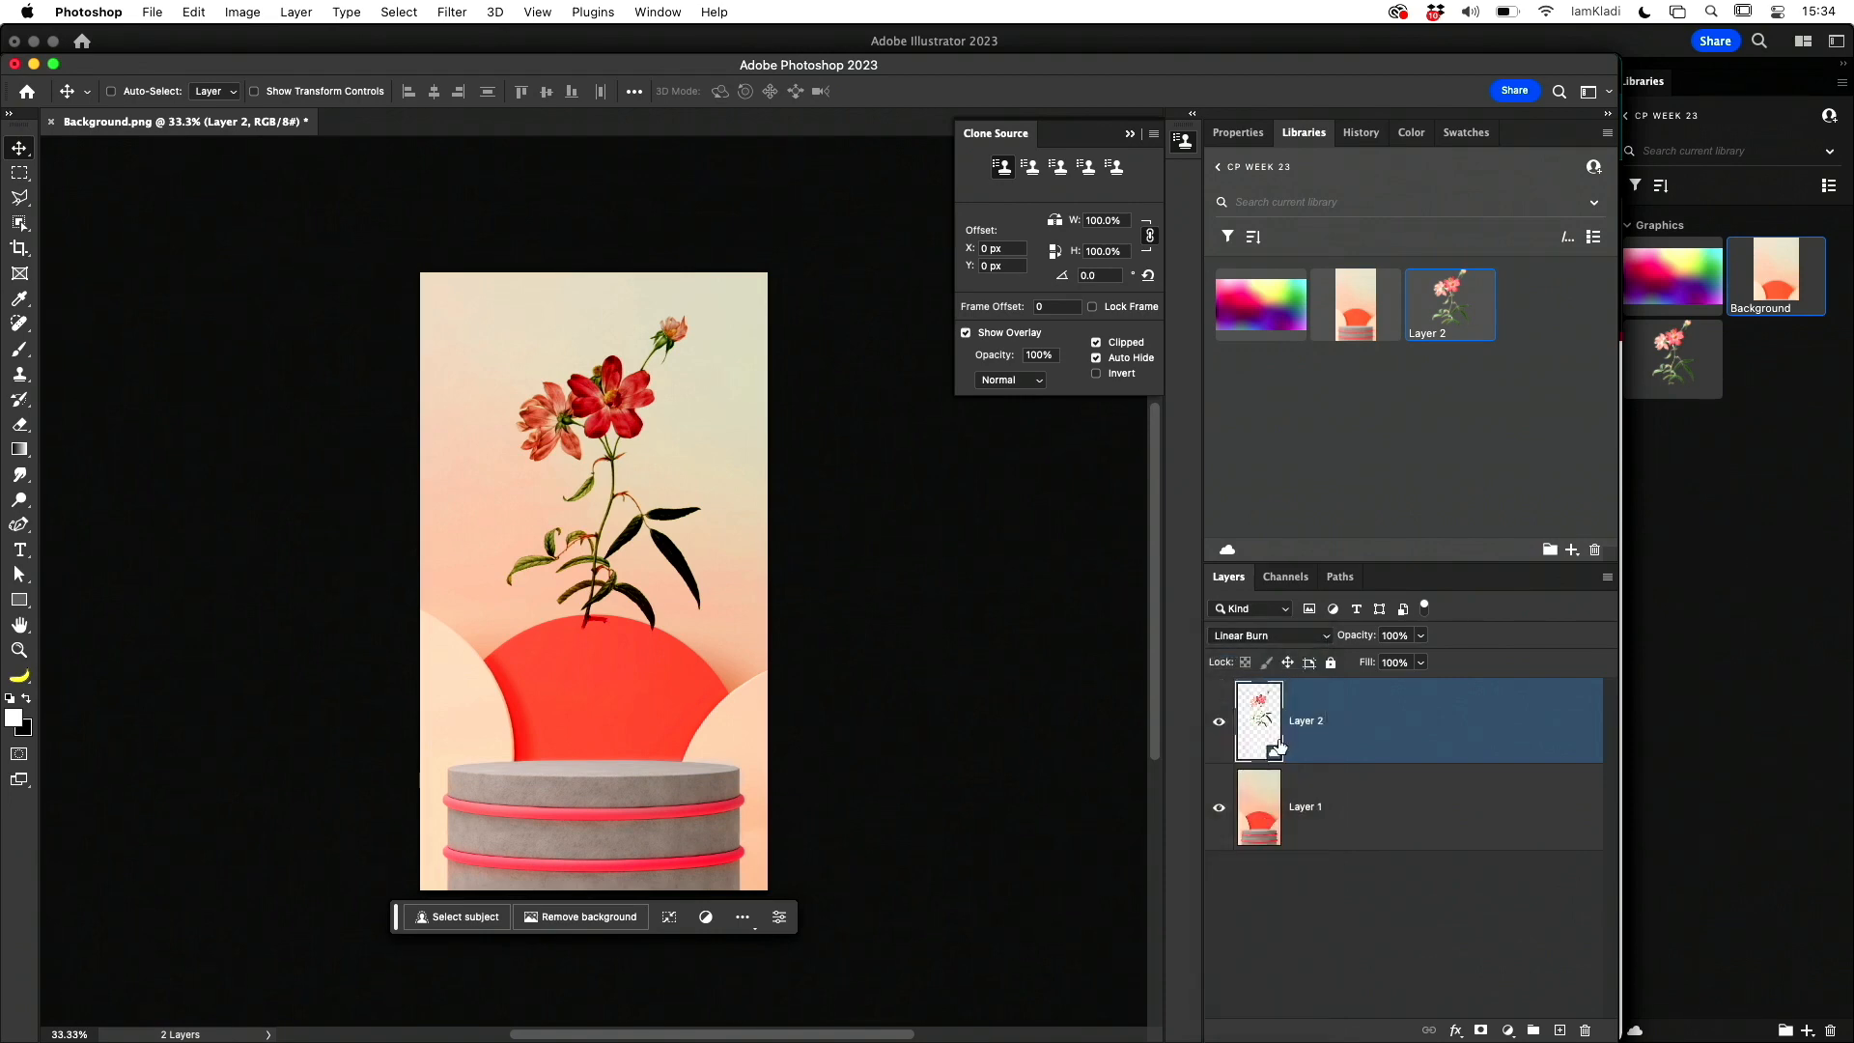
# Step: Merge the flower and background layers into one and save Background.png
pyautogui.keyDown('super'); pyautogui.click(1386, 805); pyautogui.keyUp('super')
pyautogui.press('super+e')
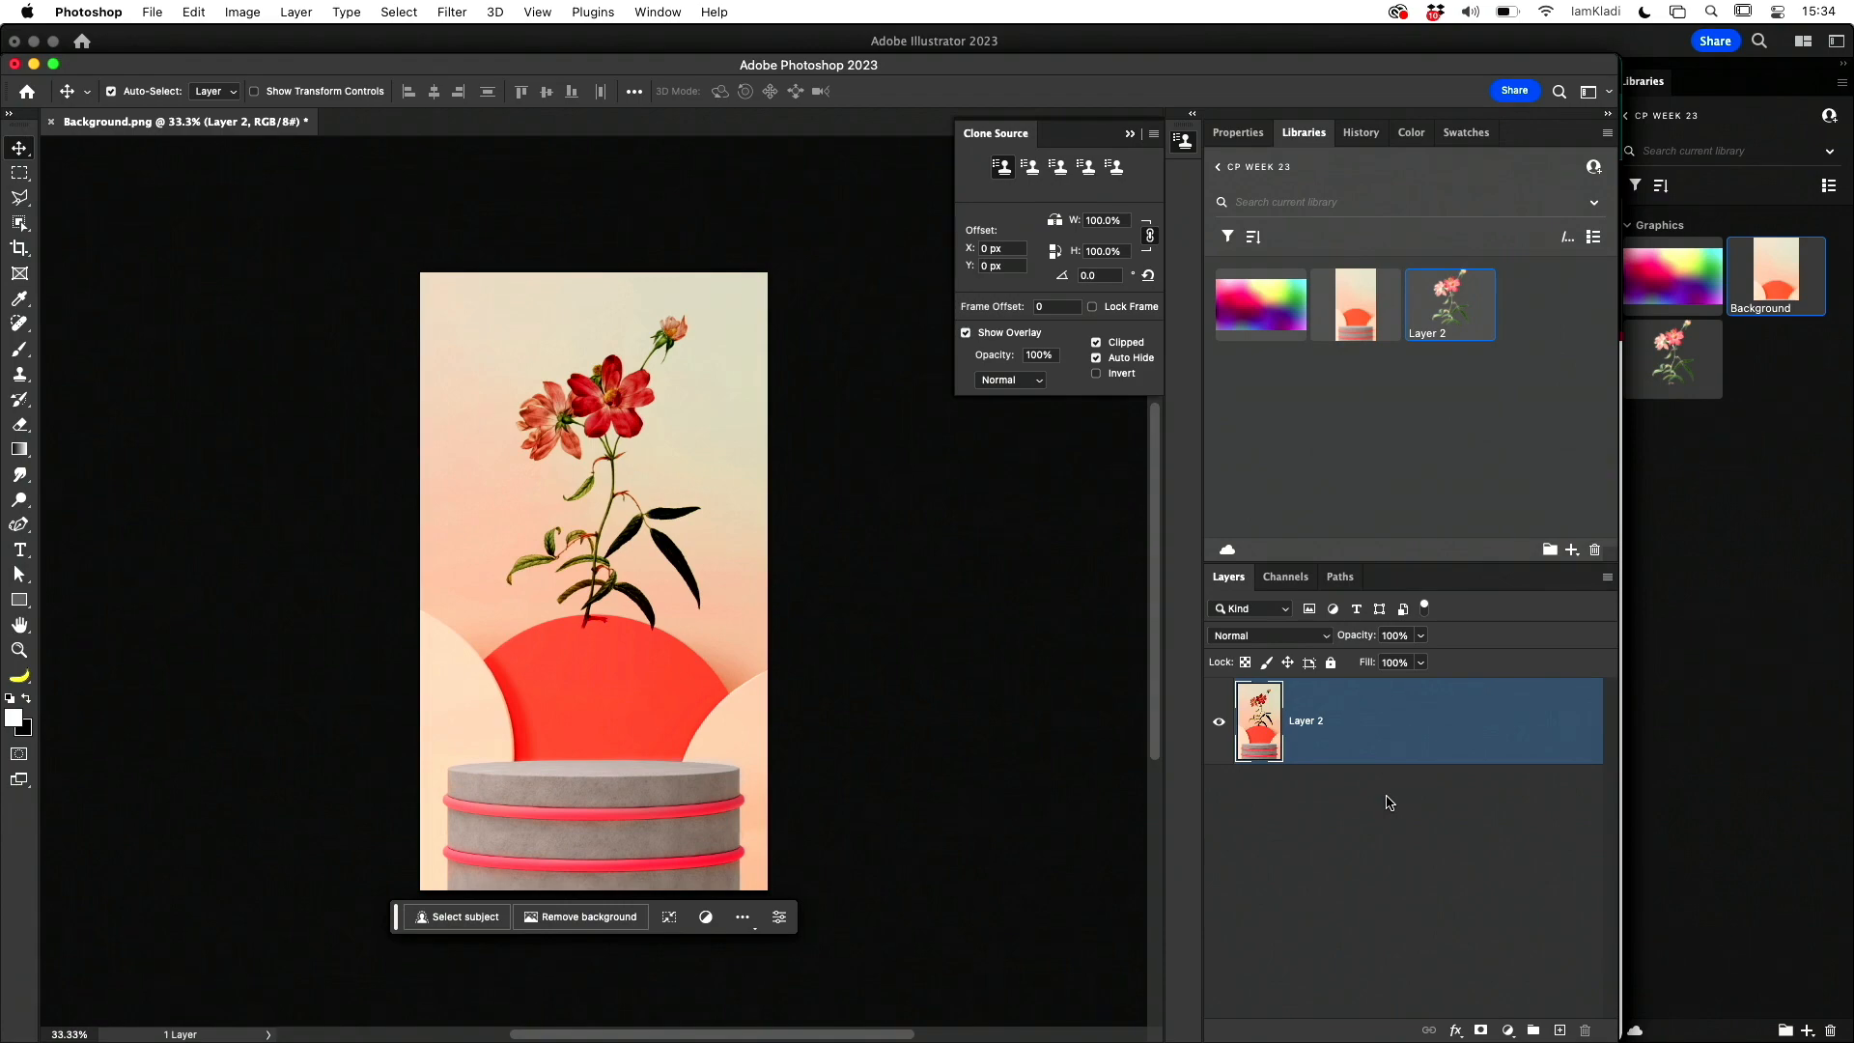
pyautogui.press('super+s')
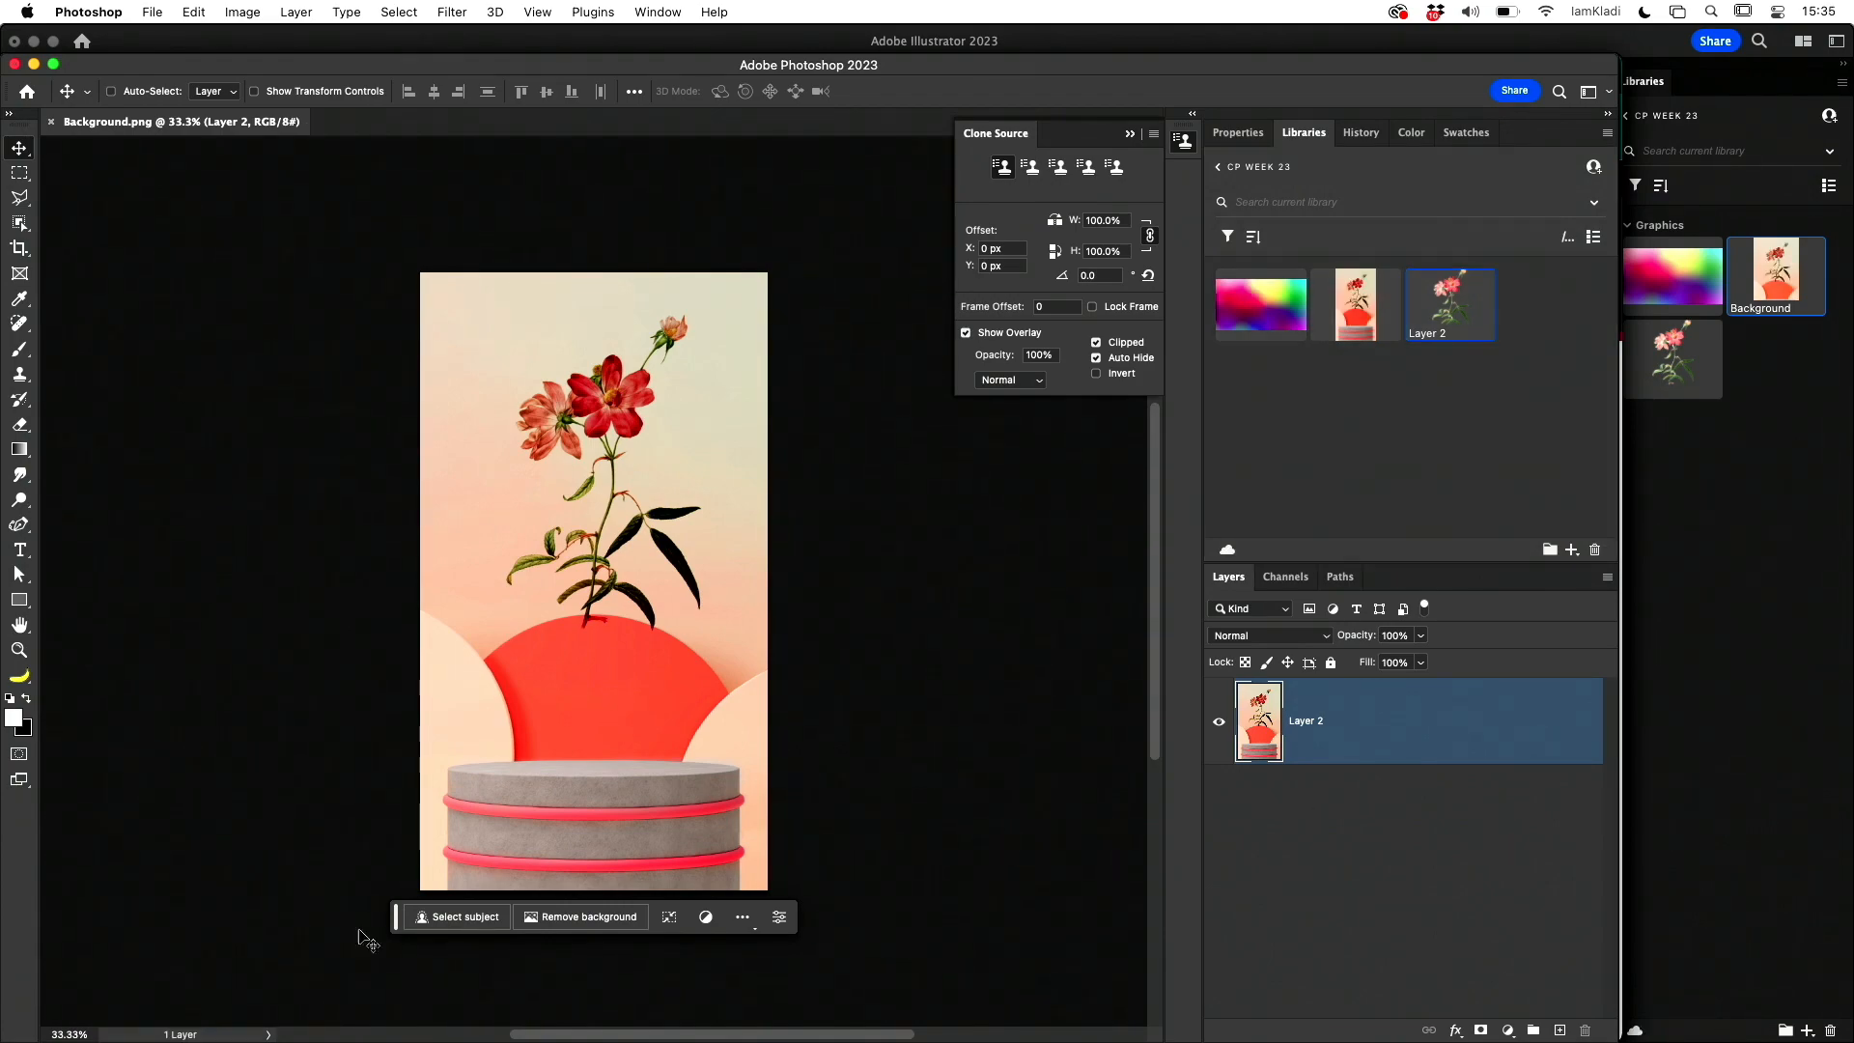
# Step: Switch back to the Illustrator document containing the vase and deselect the linked background
pyautogui.hotkey('ctrl', 'Up')
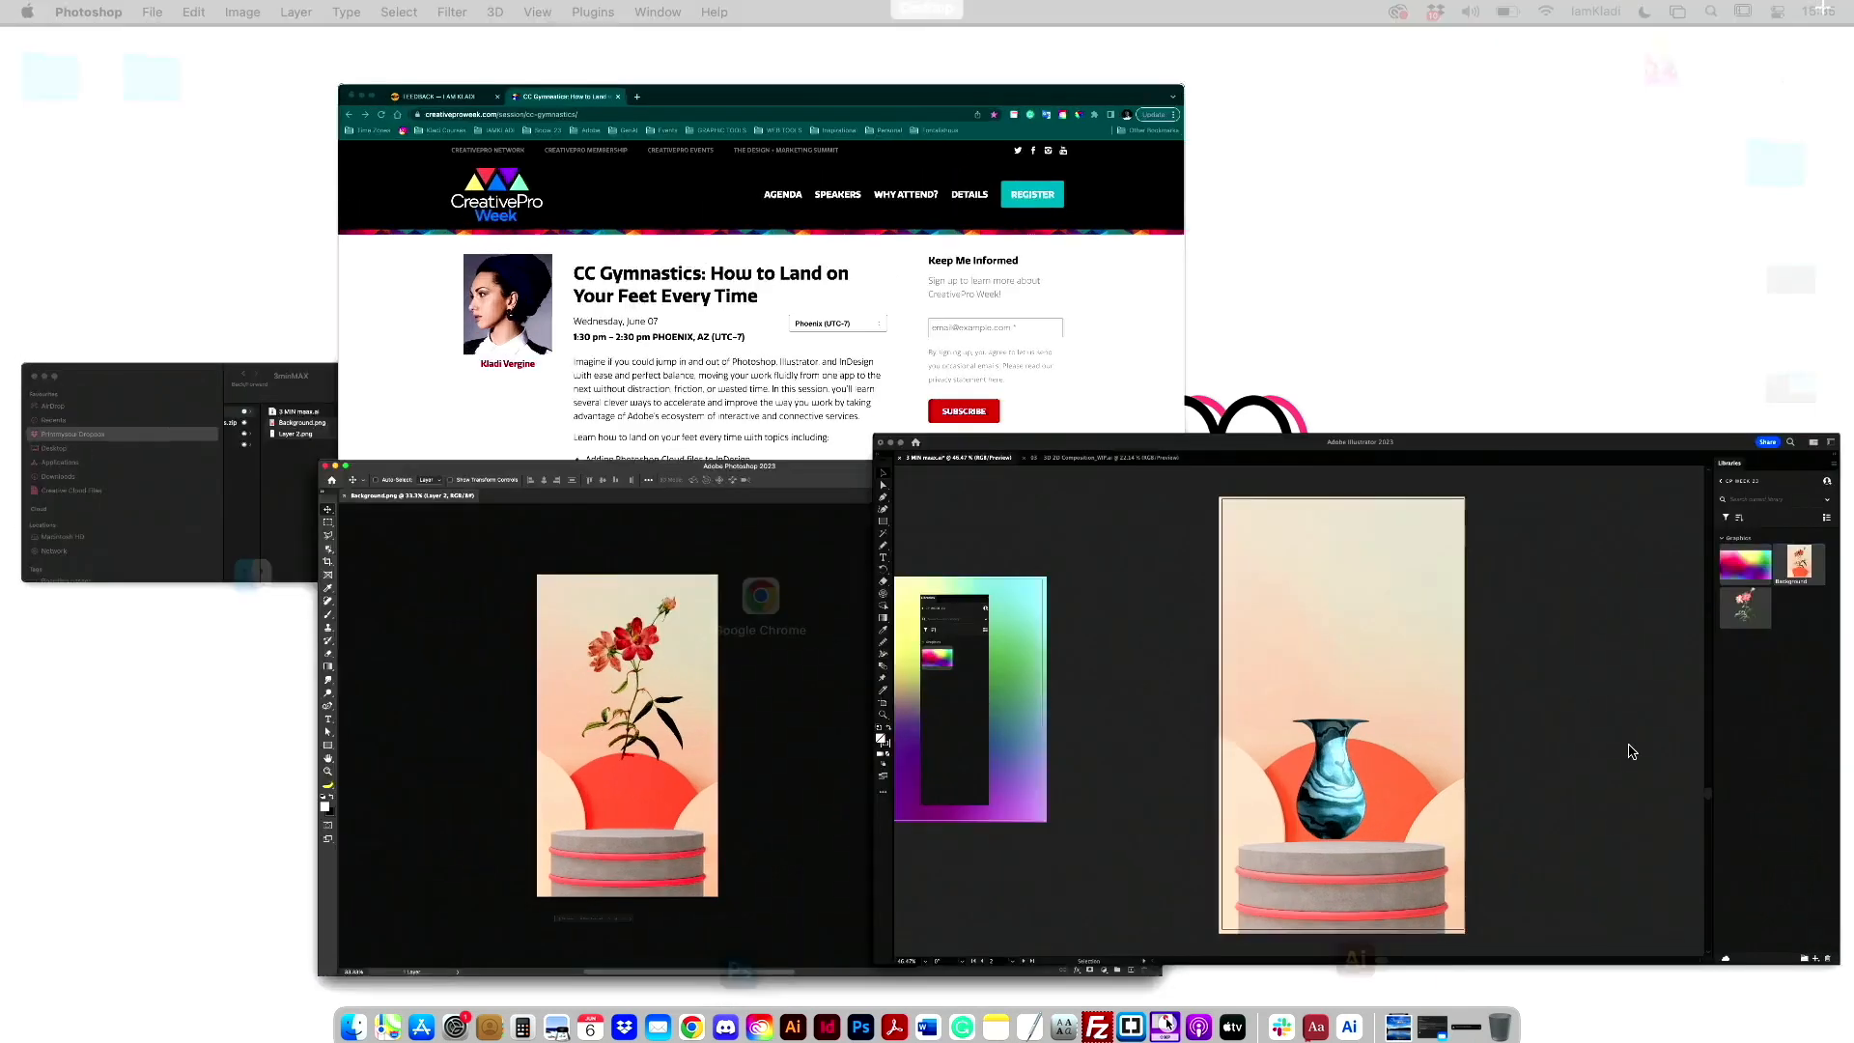
pyautogui.click(1632, 751)
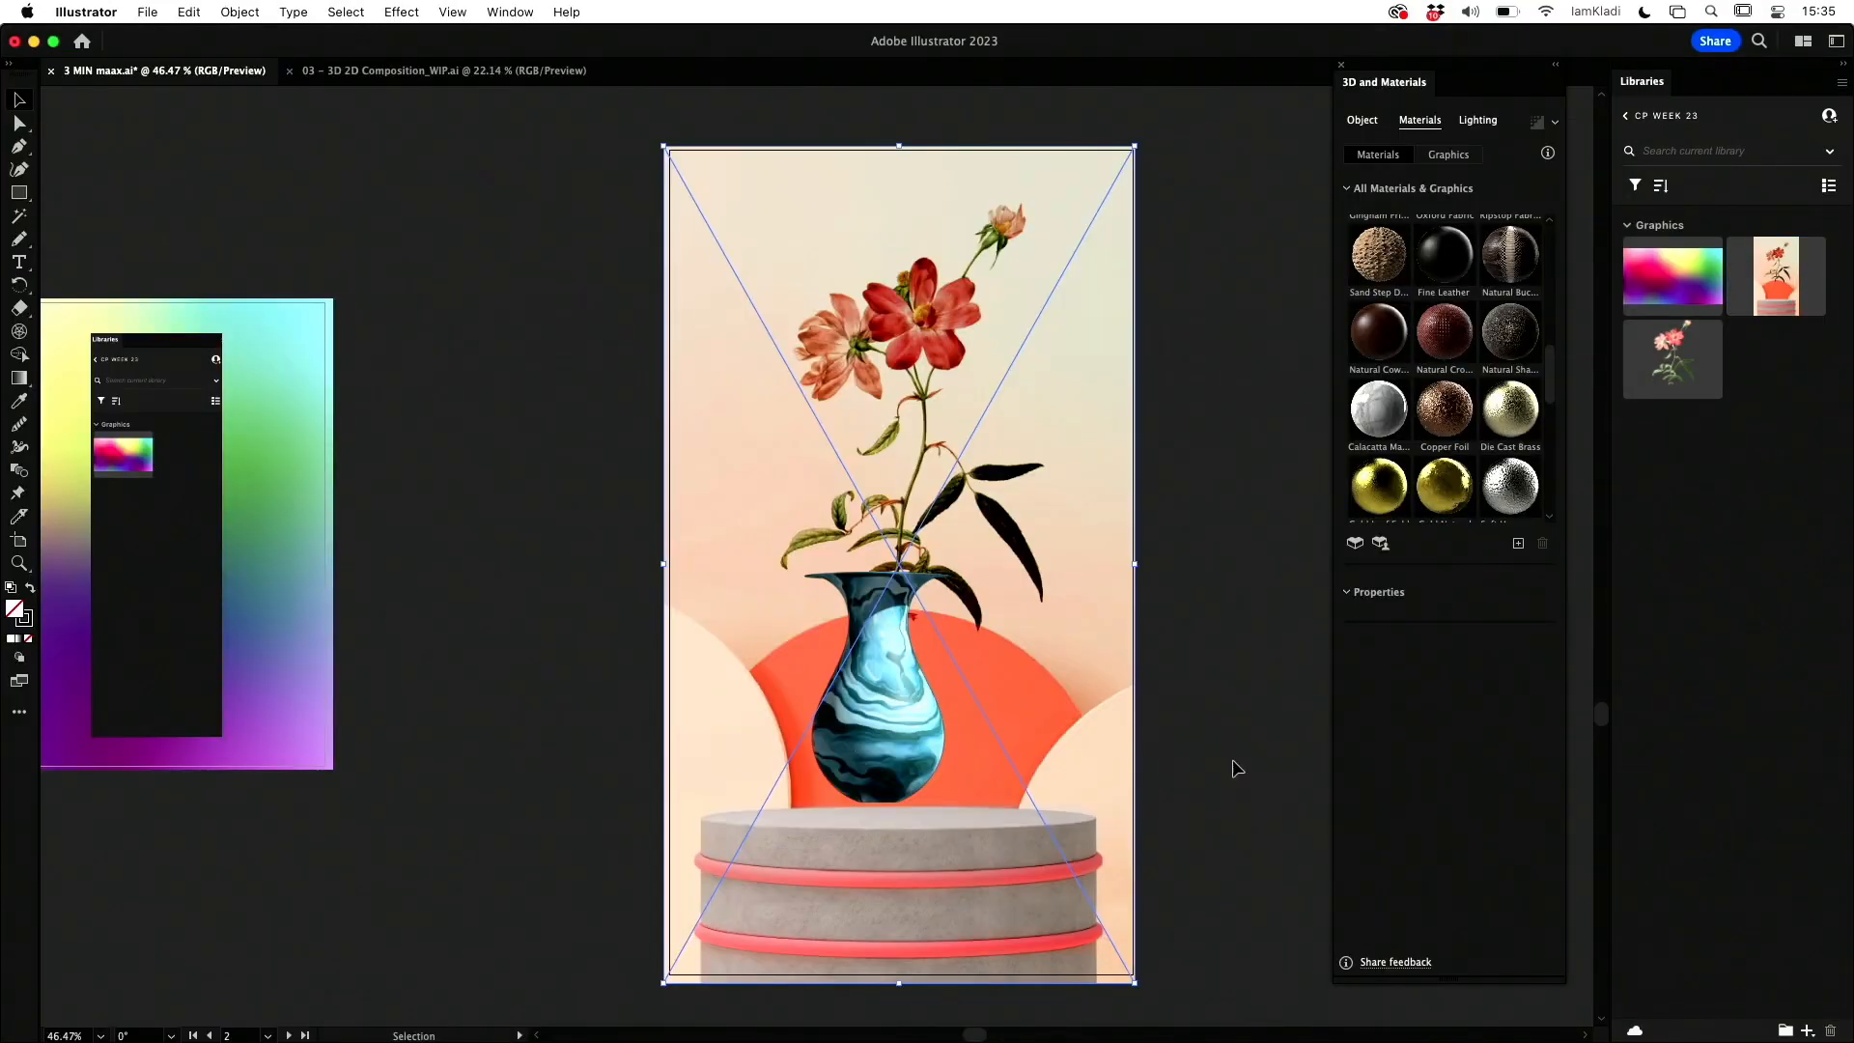
pyautogui.click(1189, 745)
# Step: Apply the Calacatta Marble material to the vase and move it slightly right, beneath the flower stem
pyautogui.click(880, 719)
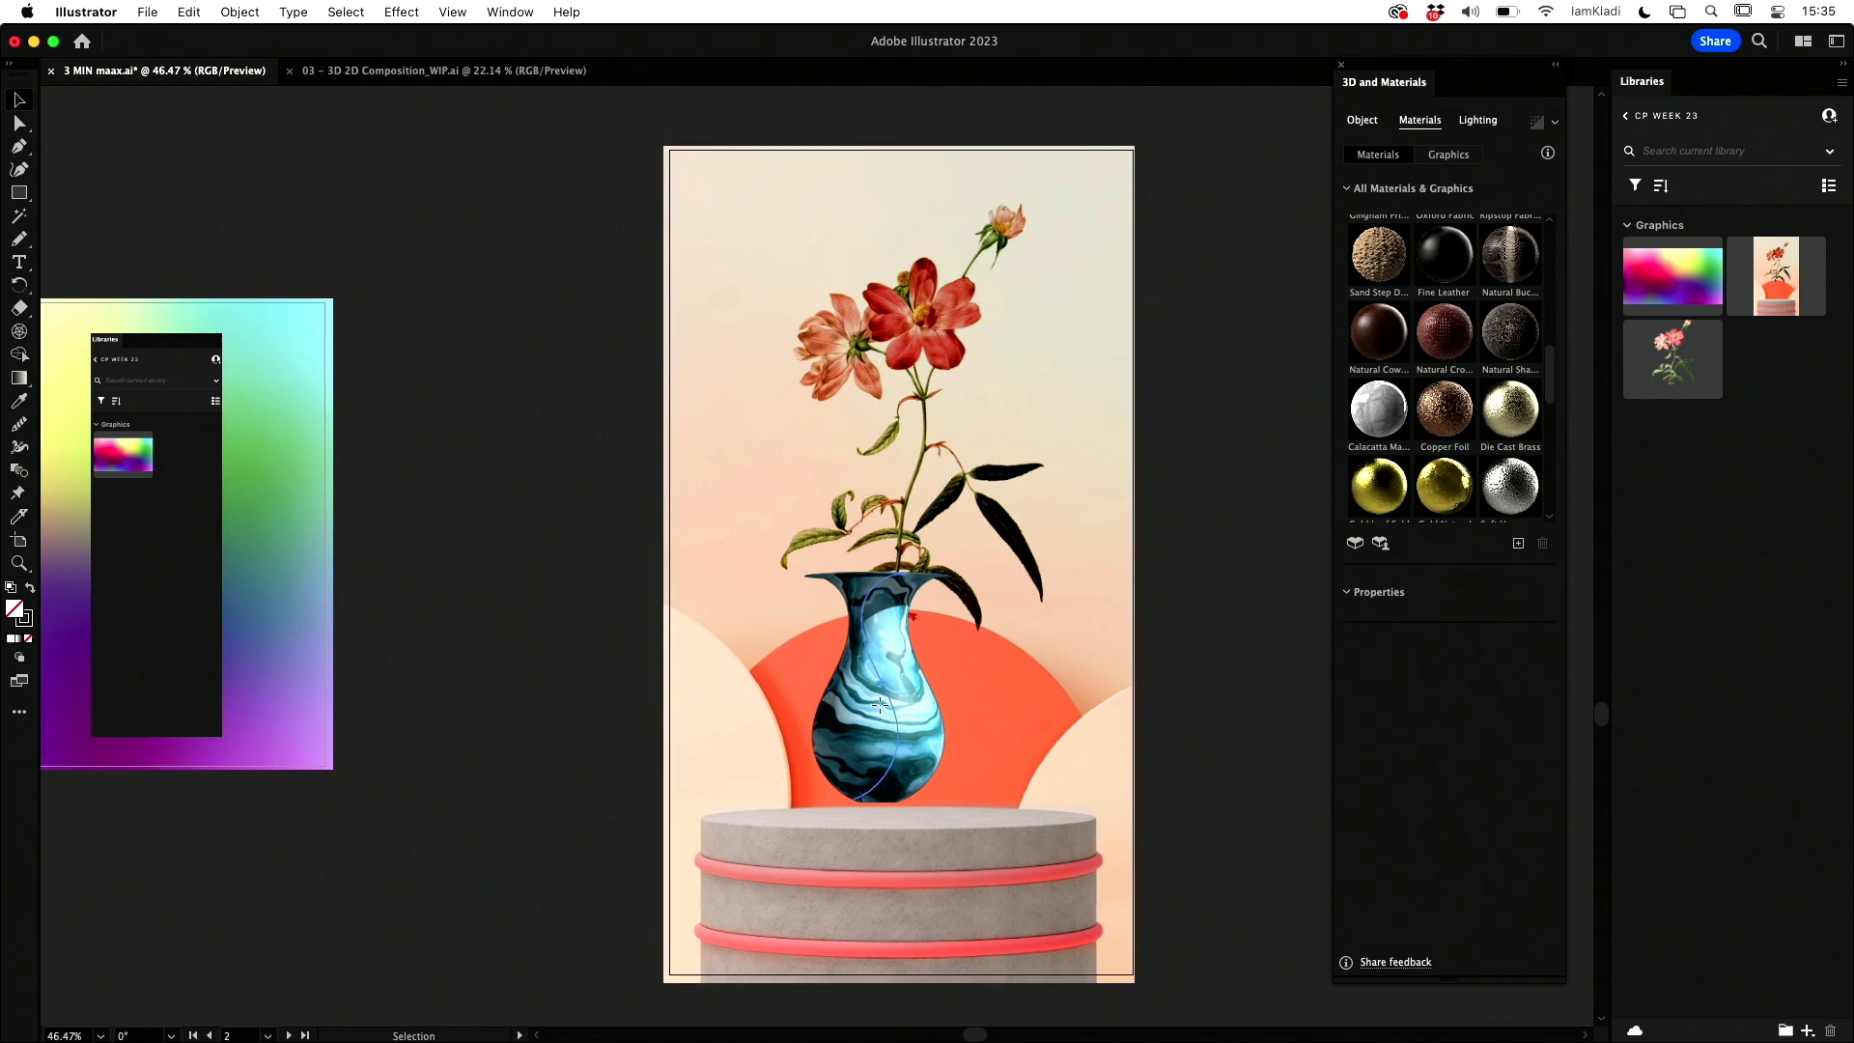
pyautogui.click(1380, 410)
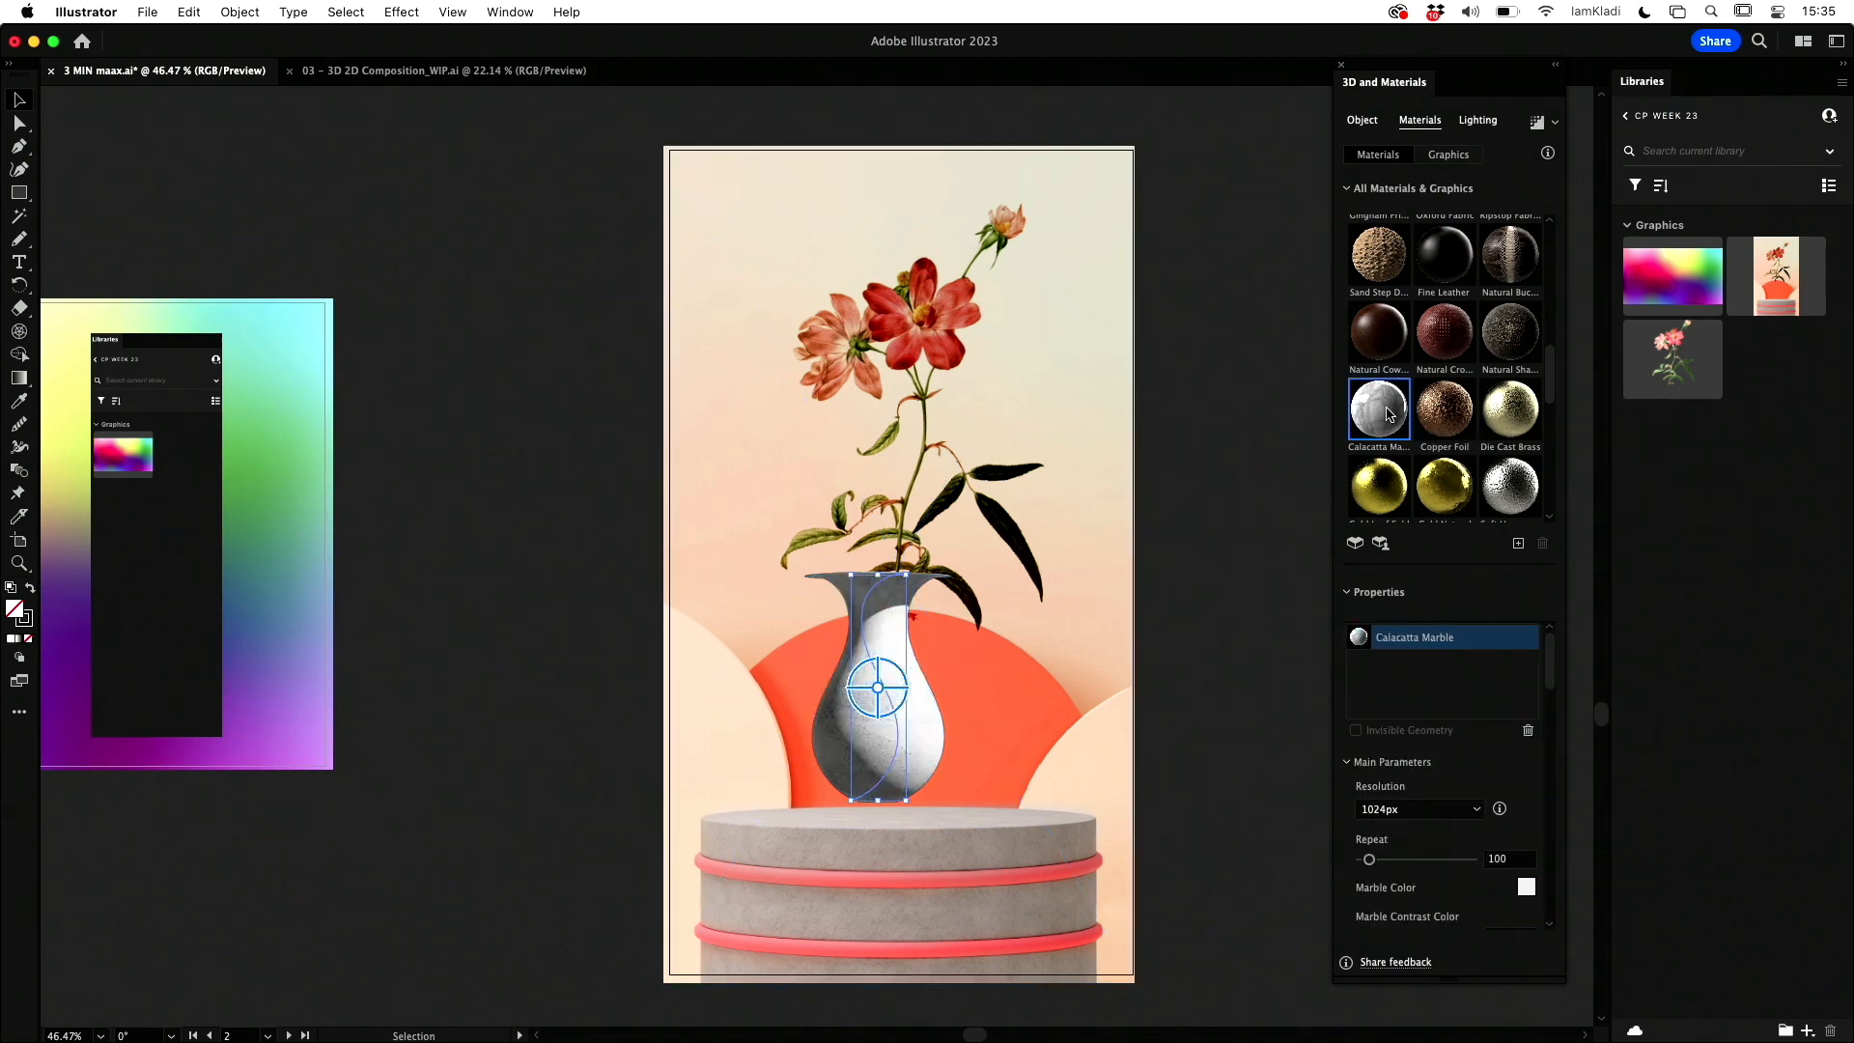
pyautogui.moveTo(890, 642); pyautogui.dragTo(900, 641)
pyautogui.click(1162, 694)
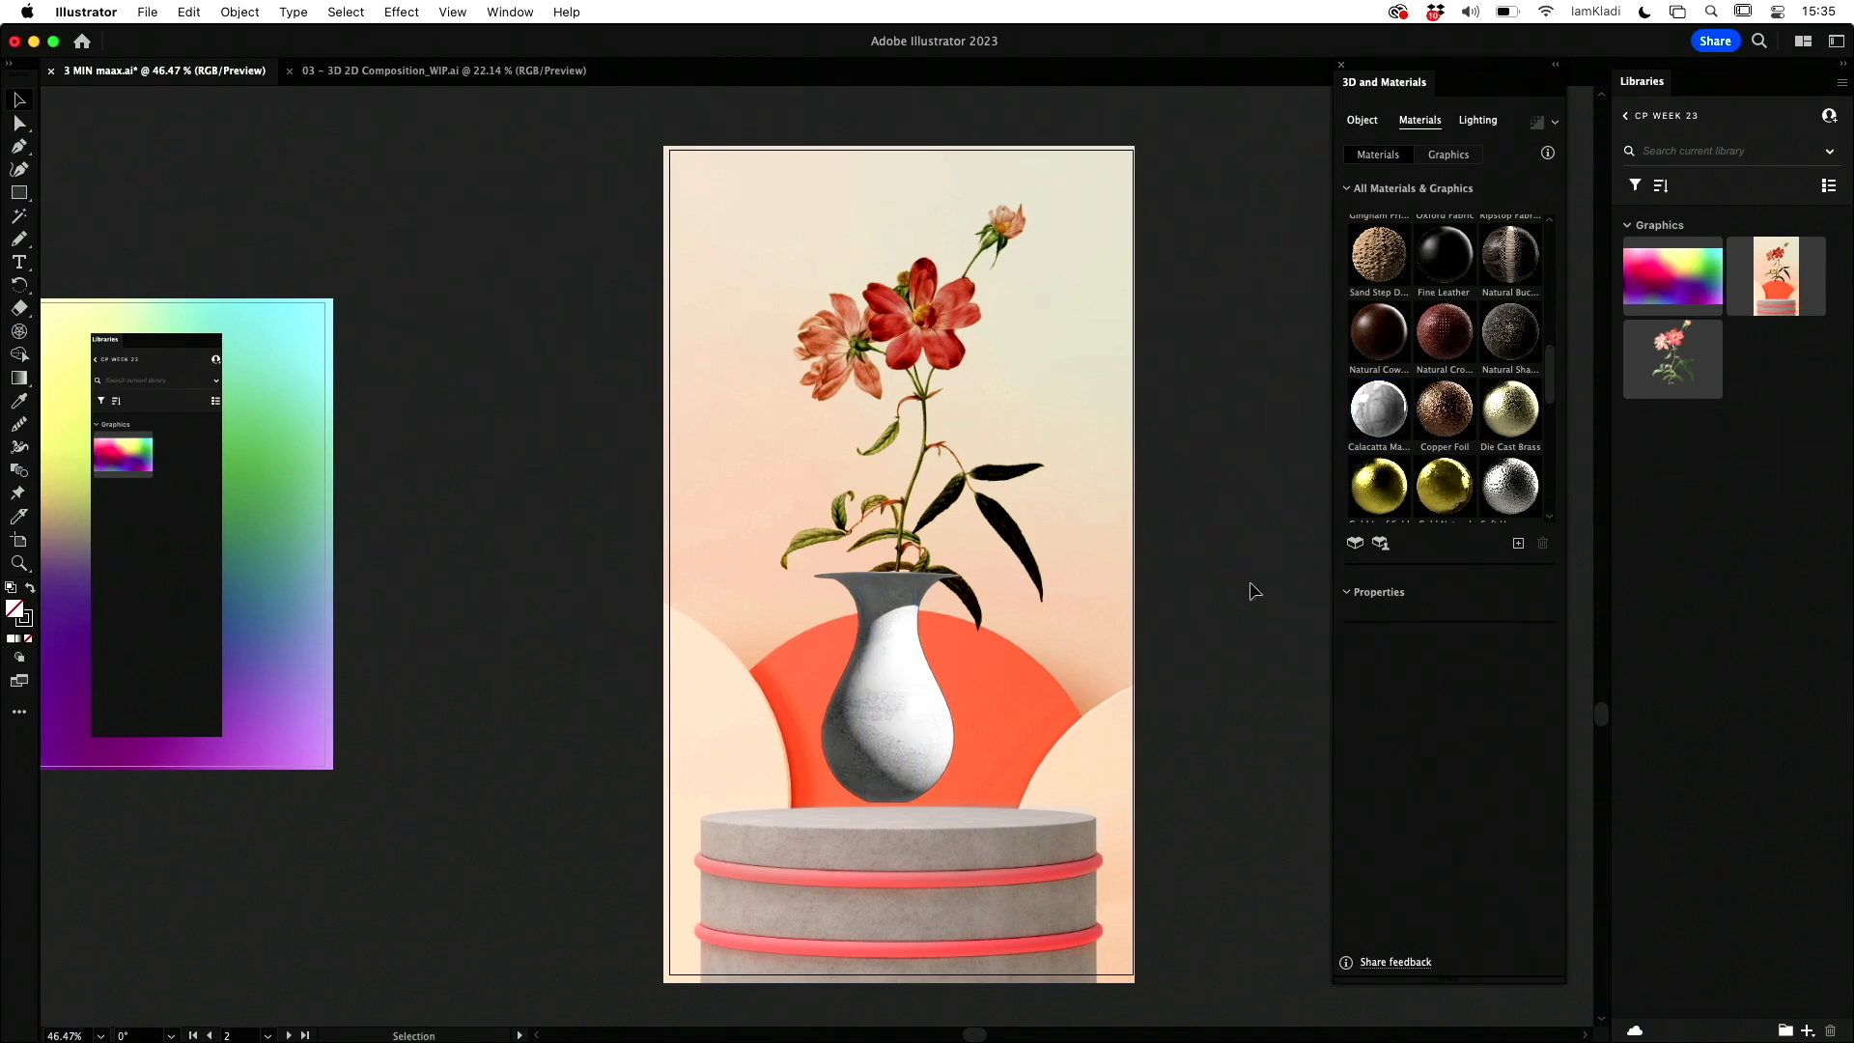
# Step: Switch the marble vase from the real-time preview to the rendered 3D view and deselect it
pyautogui.scroll(-3, 1535, 425)
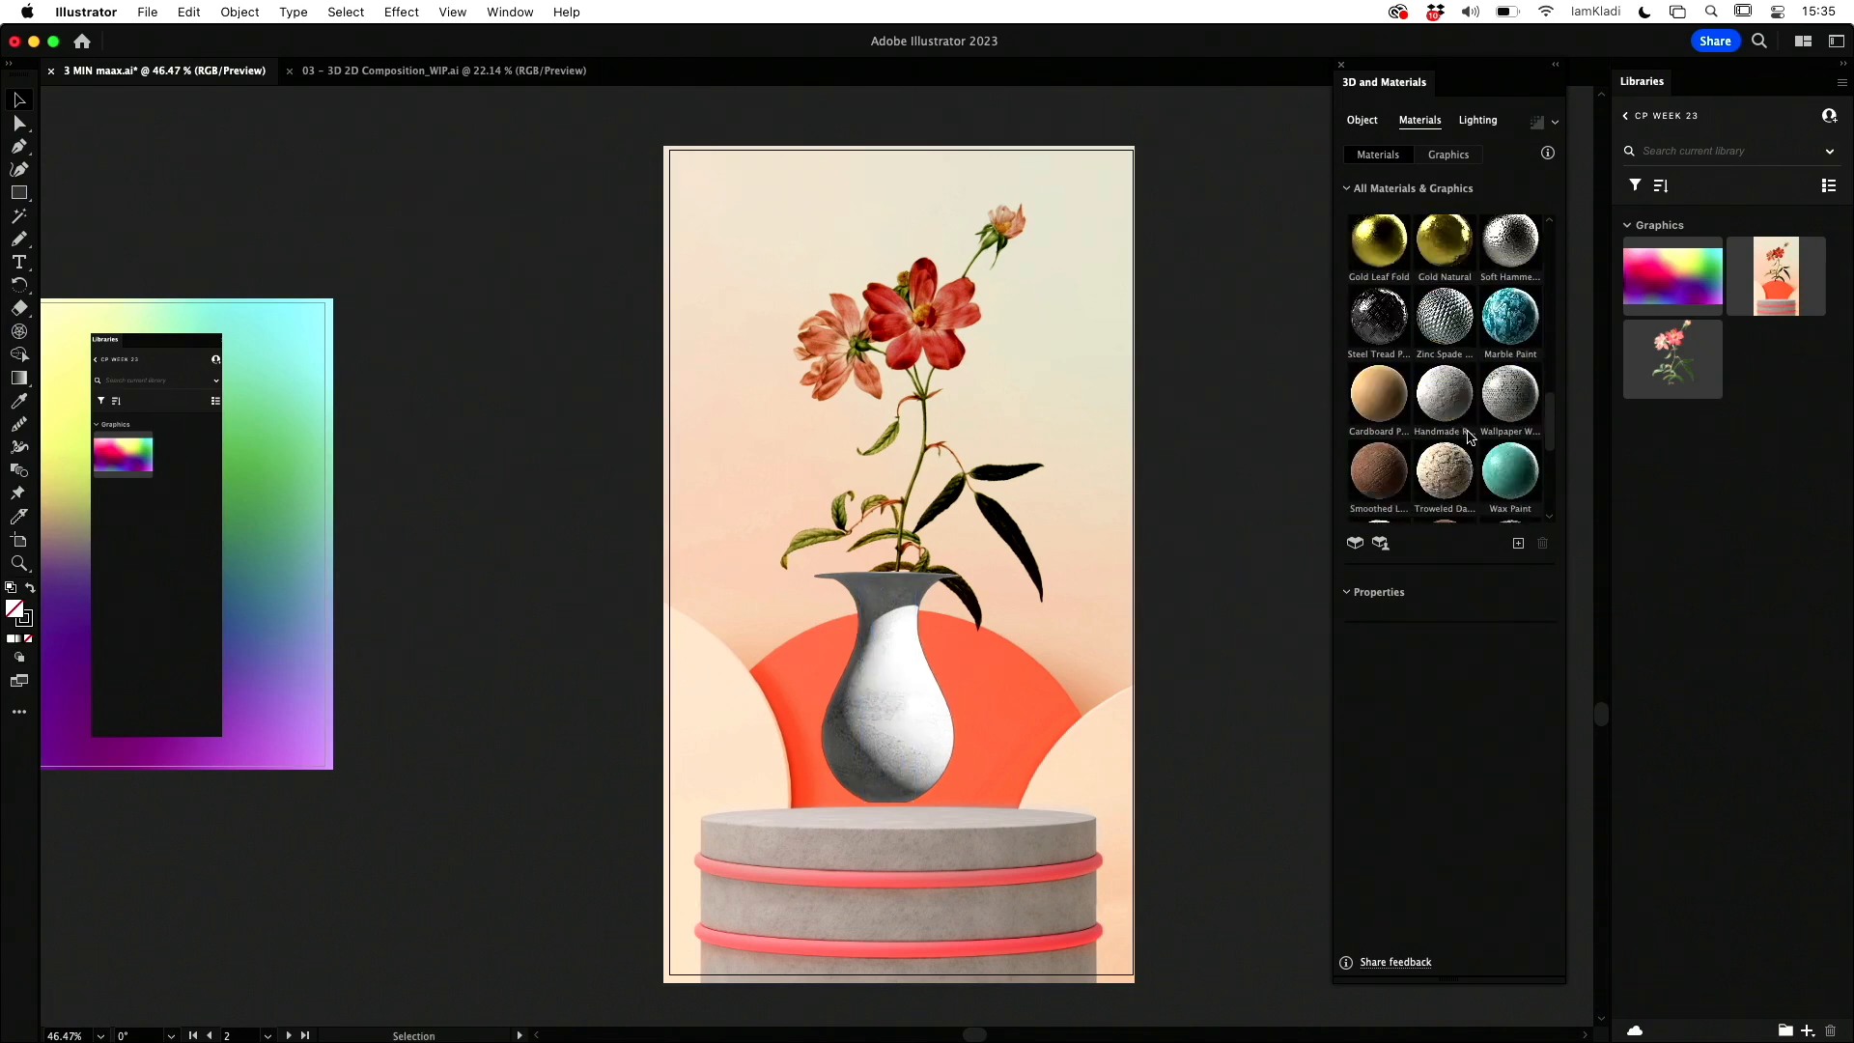
pyautogui.click(1477, 120)
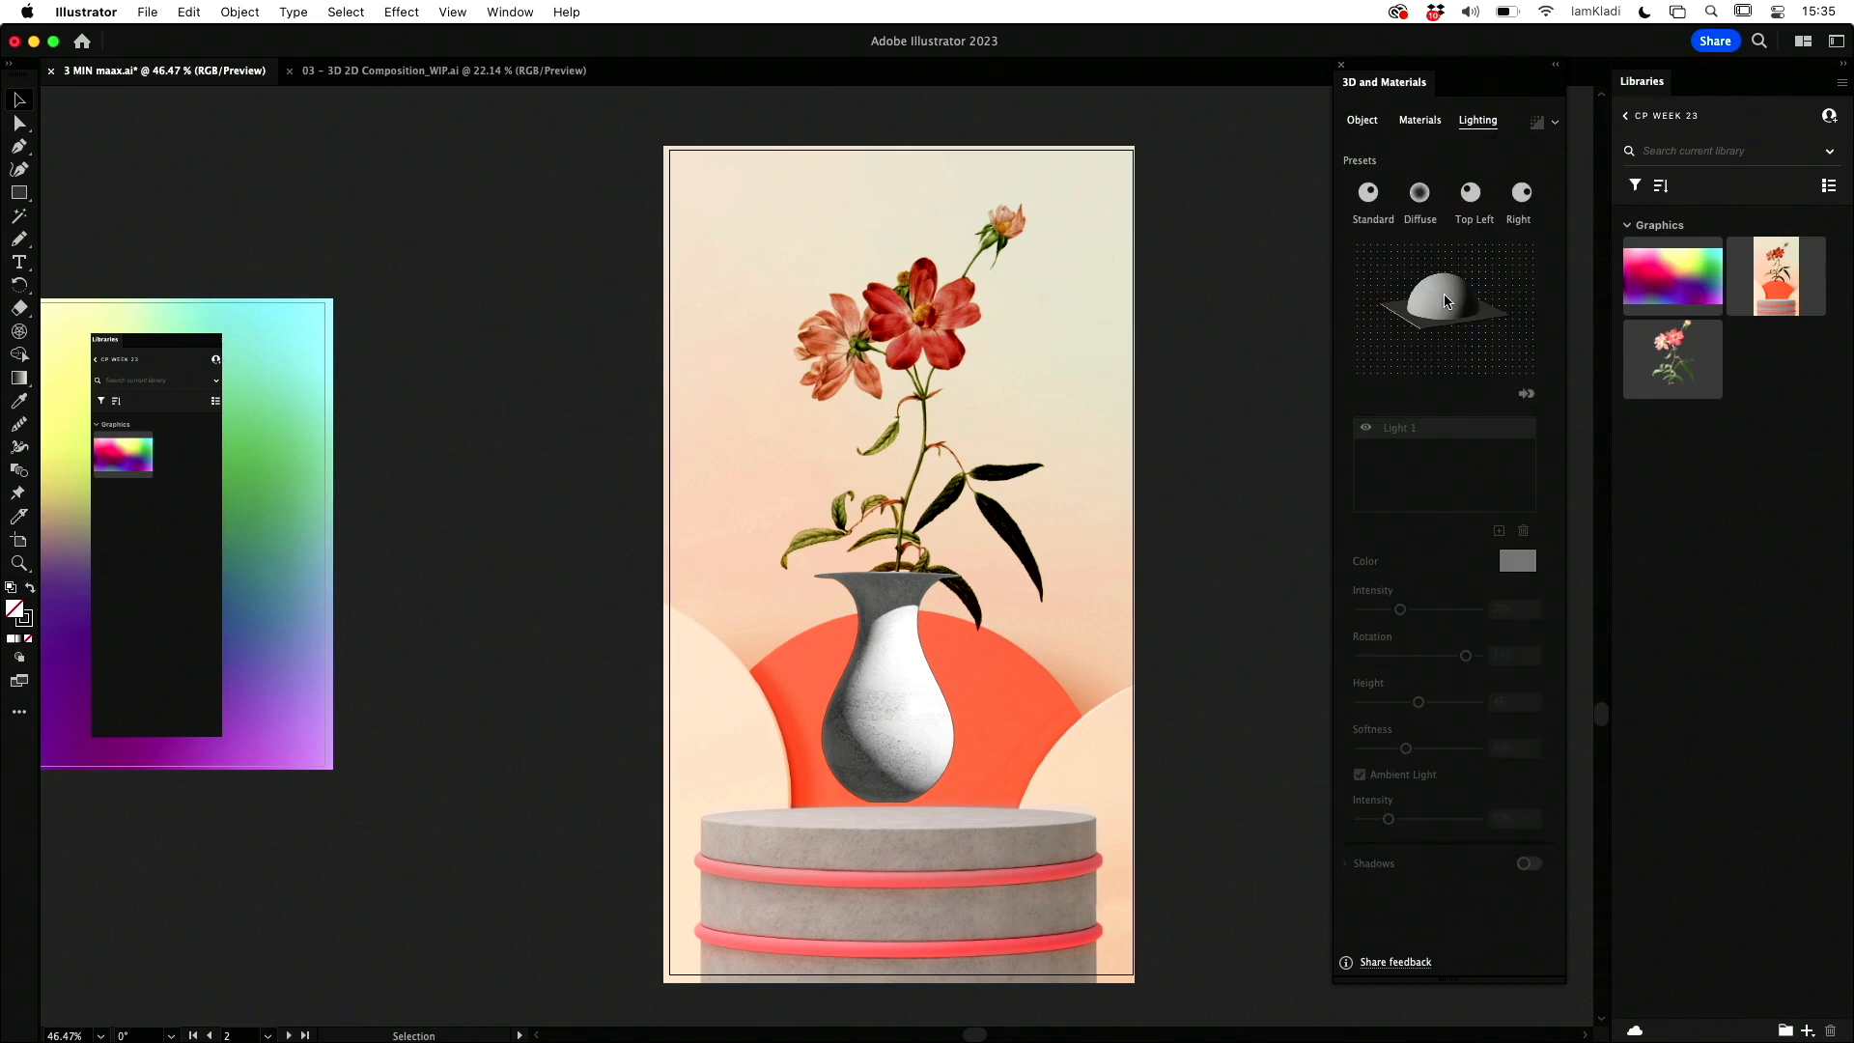
pyautogui.click(917, 717)
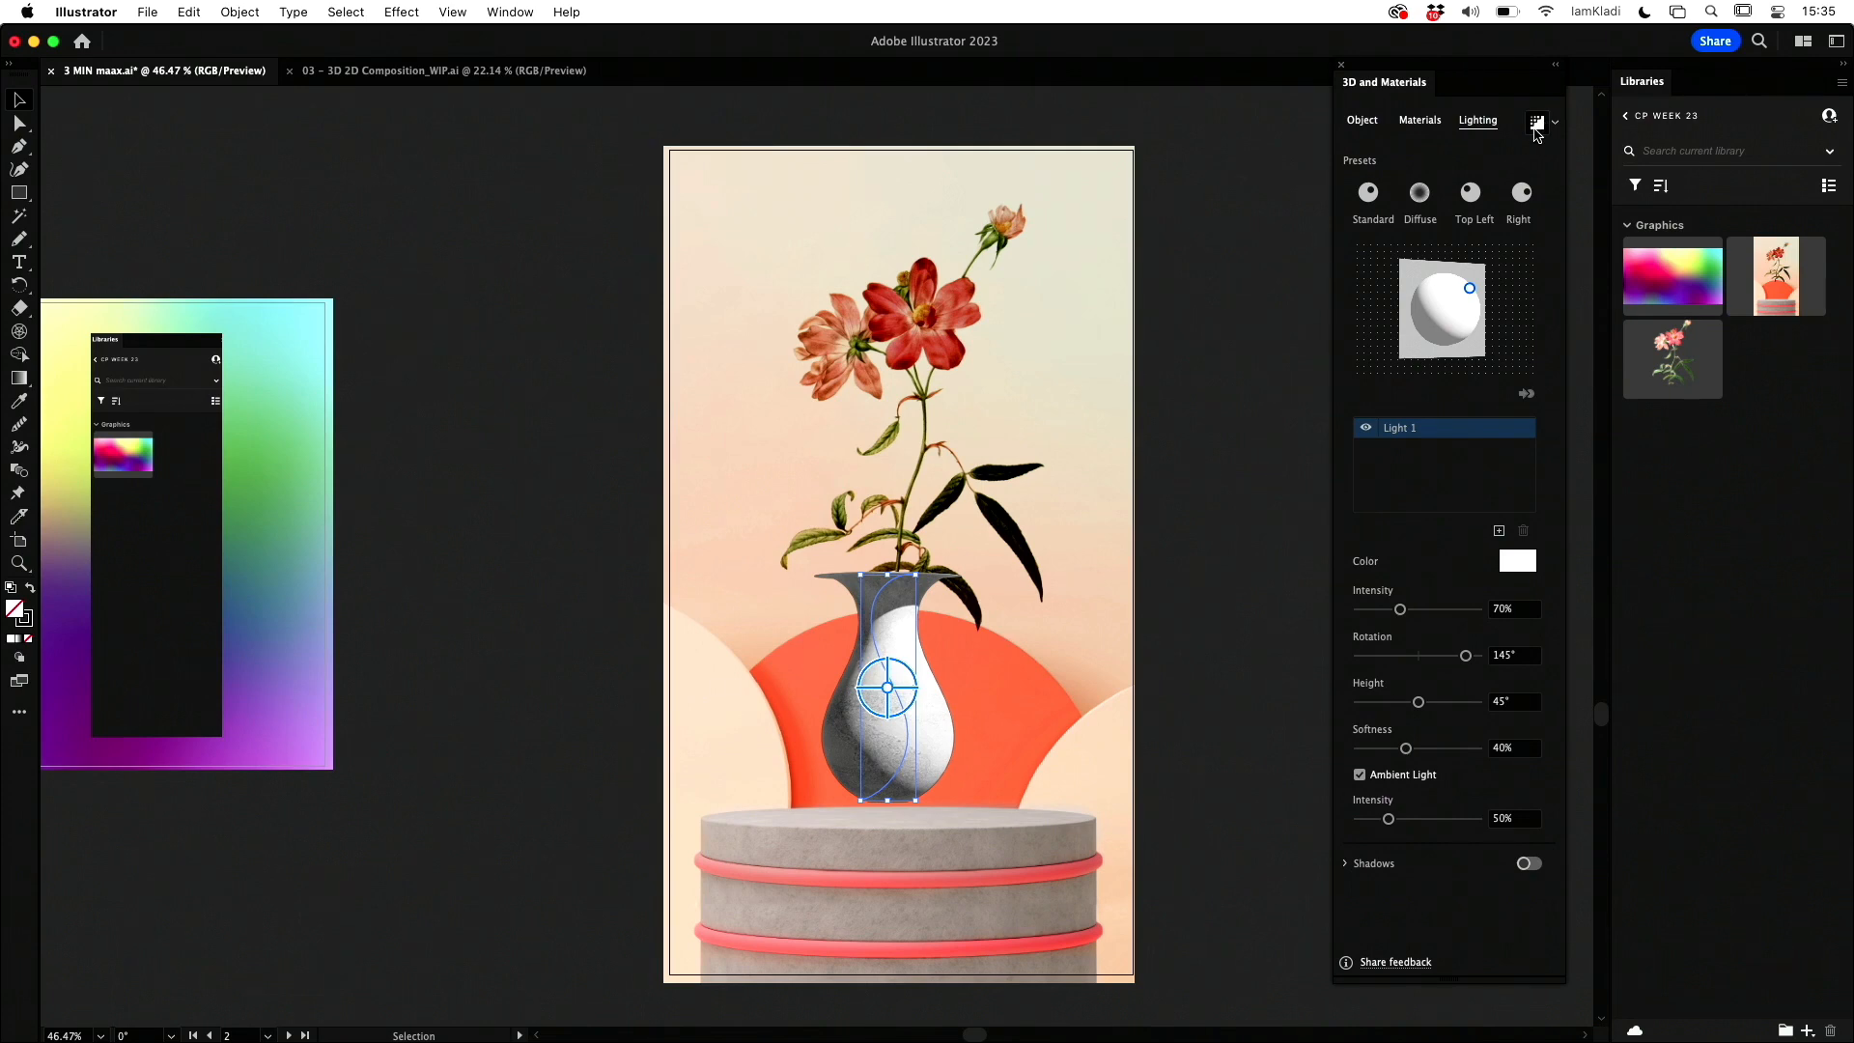
pyautogui.click(1536, 128)
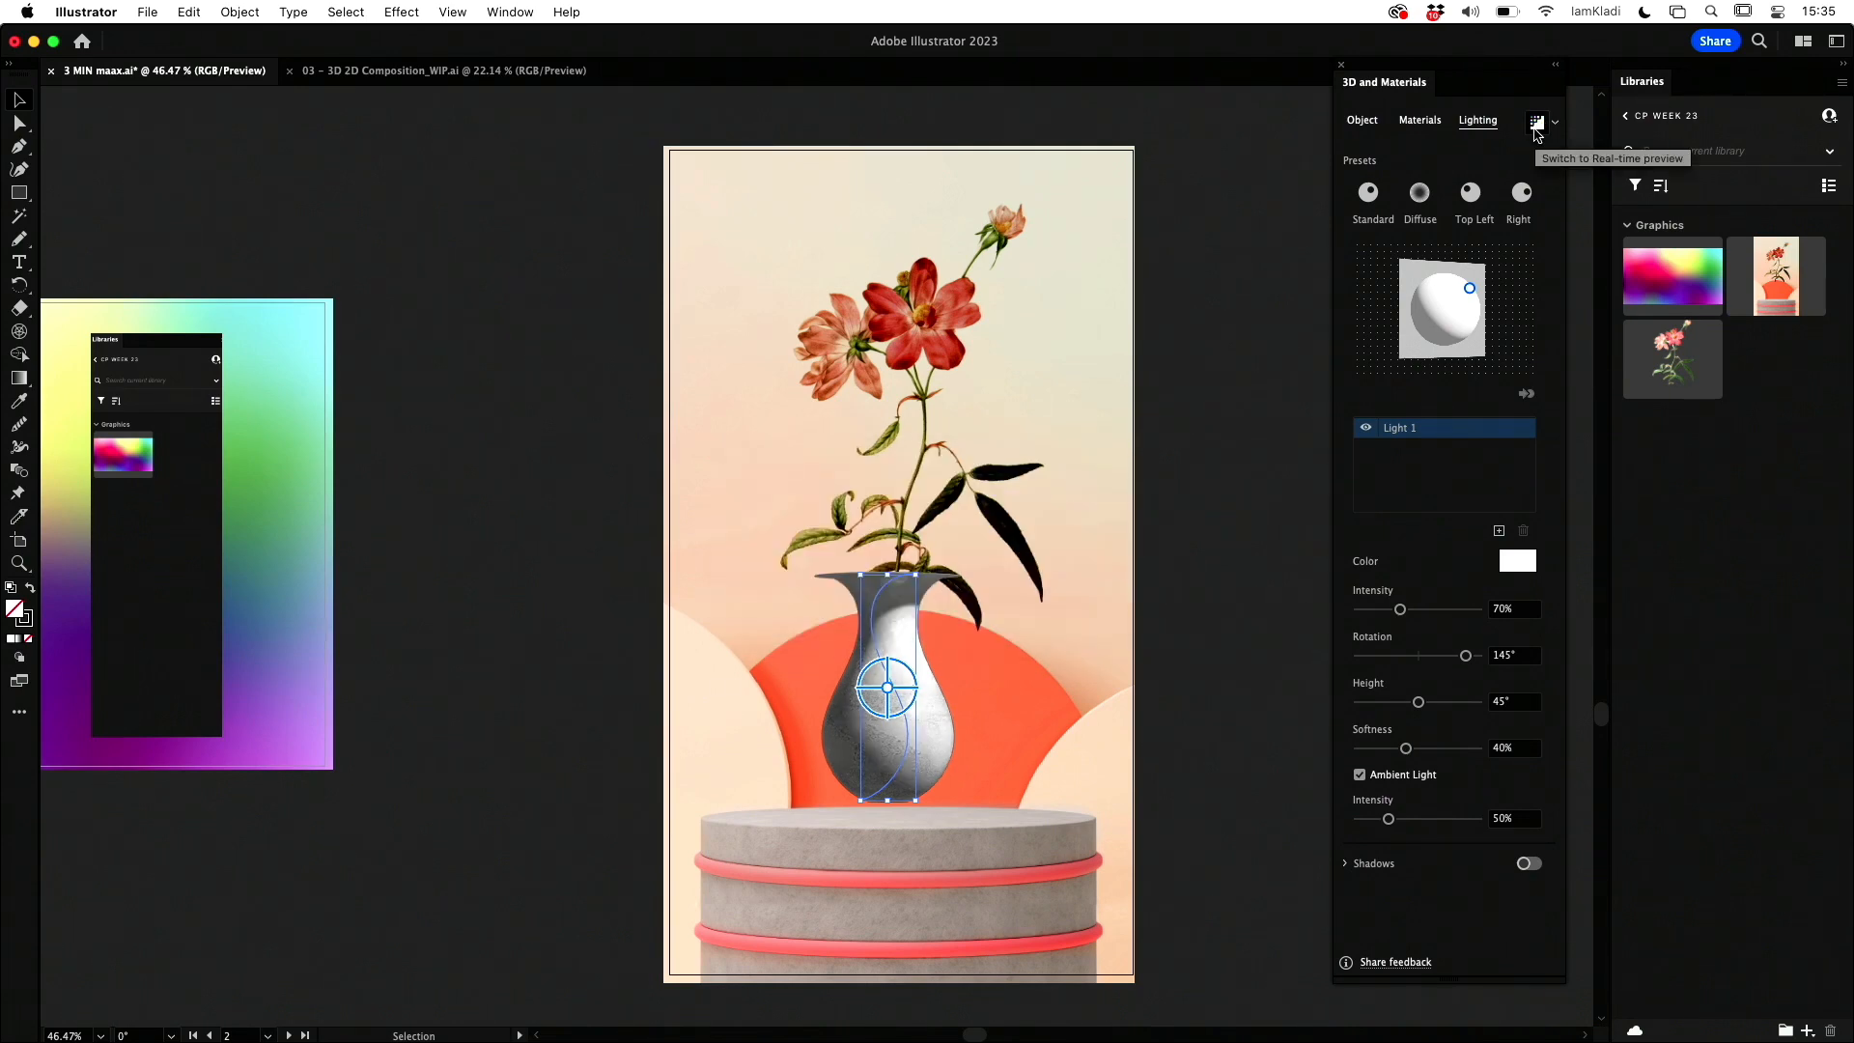
pyautogui.click(1281, 263)
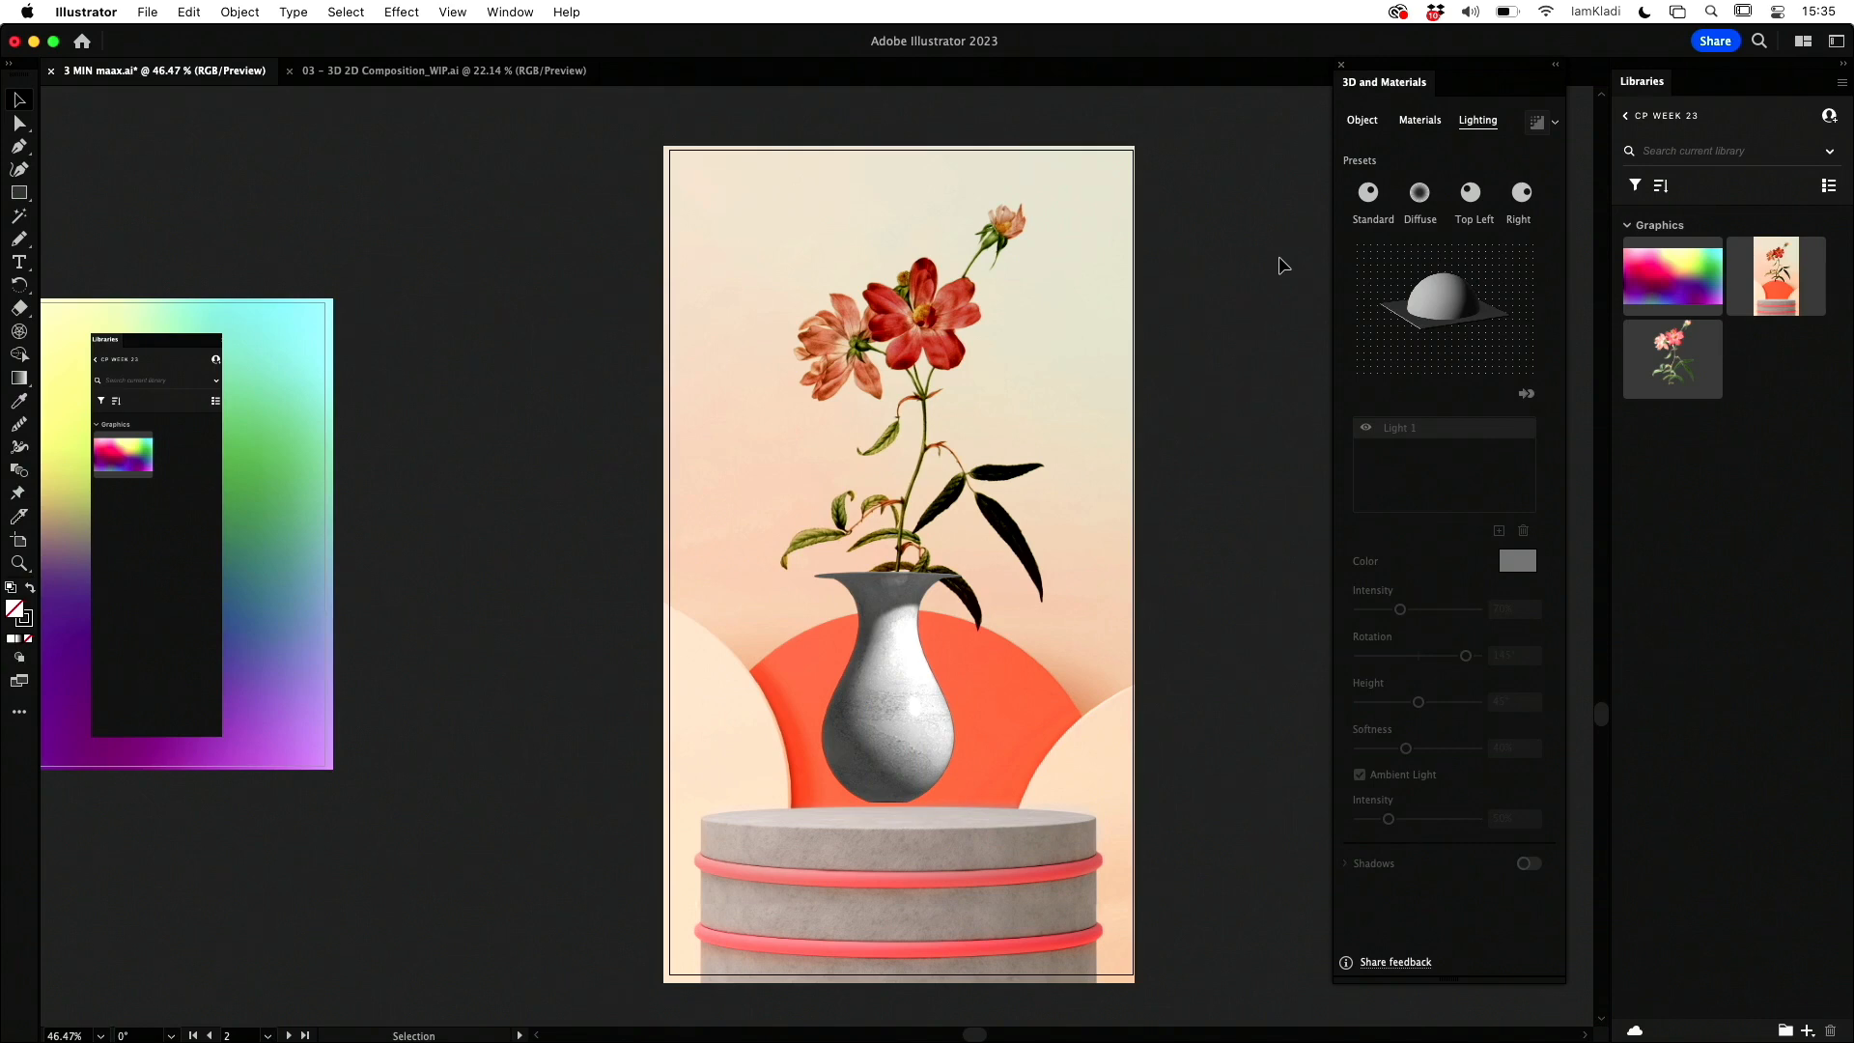
# Step: Inspect the vase's profile path and the linked images in outline view, and return to the full-colour preview
pyautogui.press('super+y')
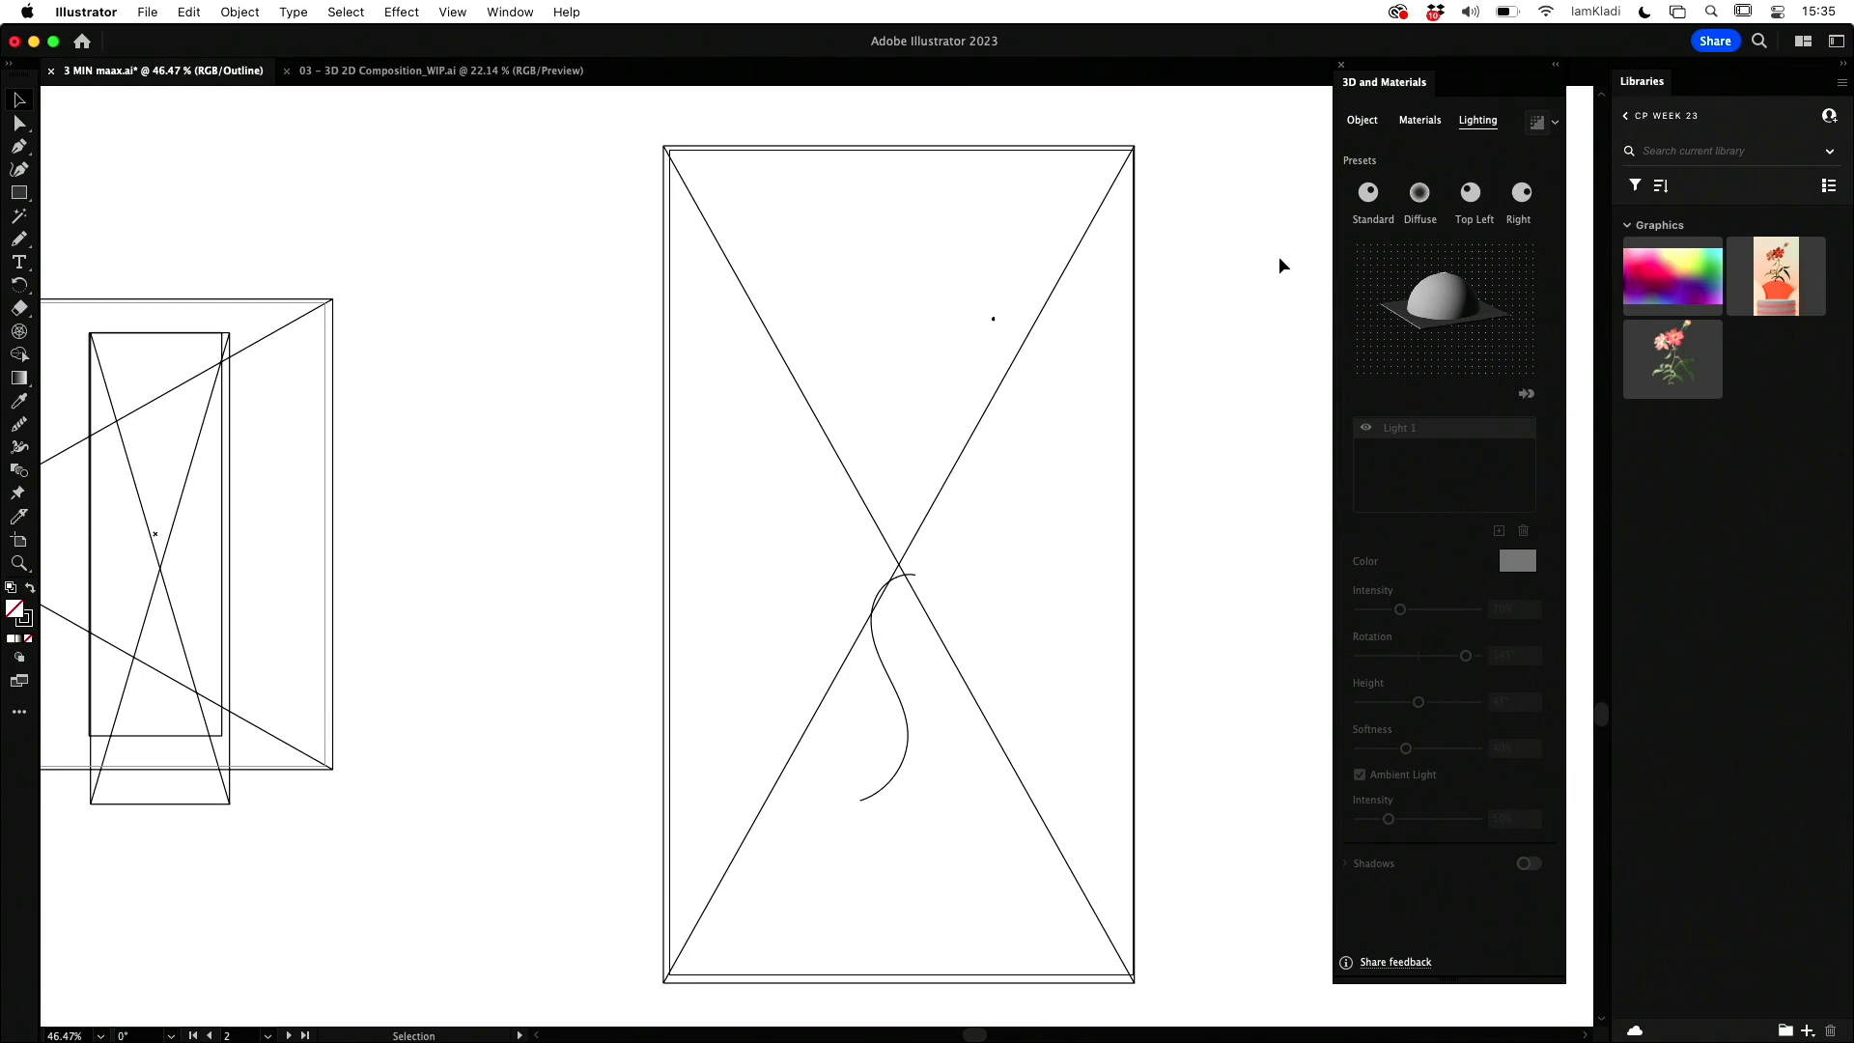
pyautogui.press('super+y')
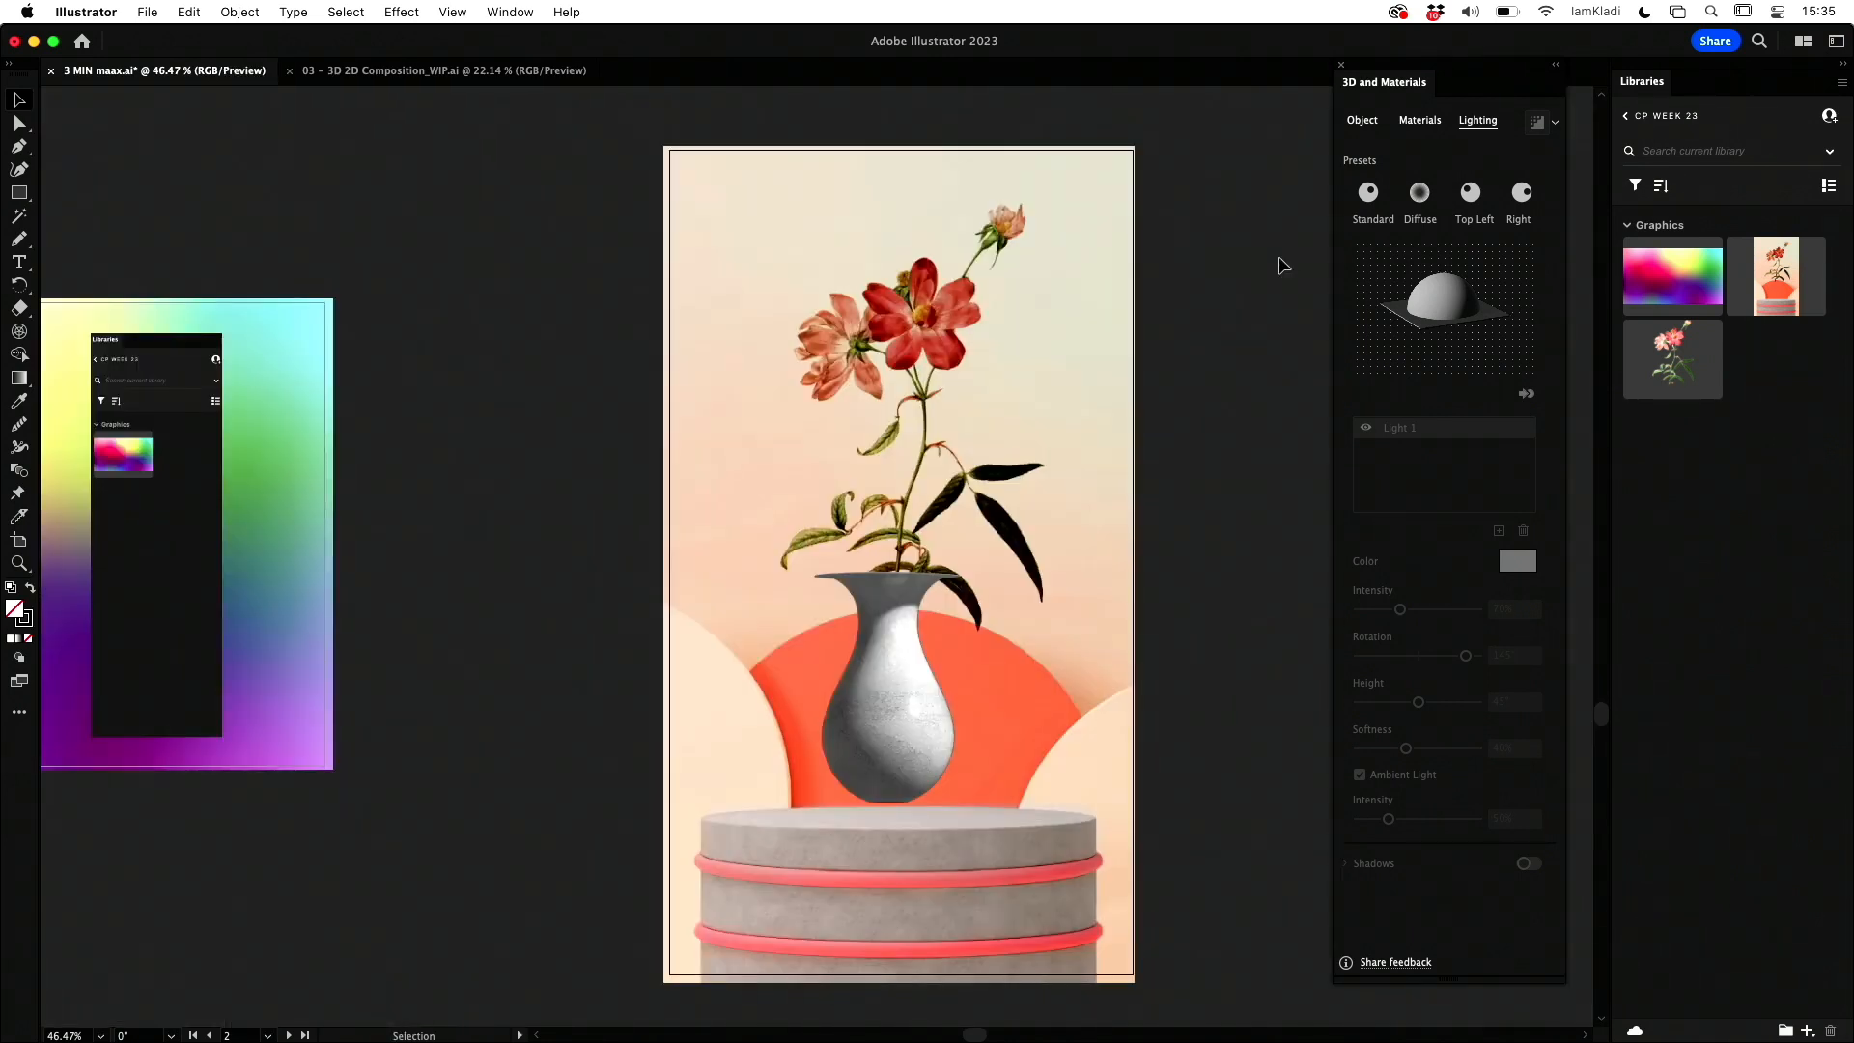